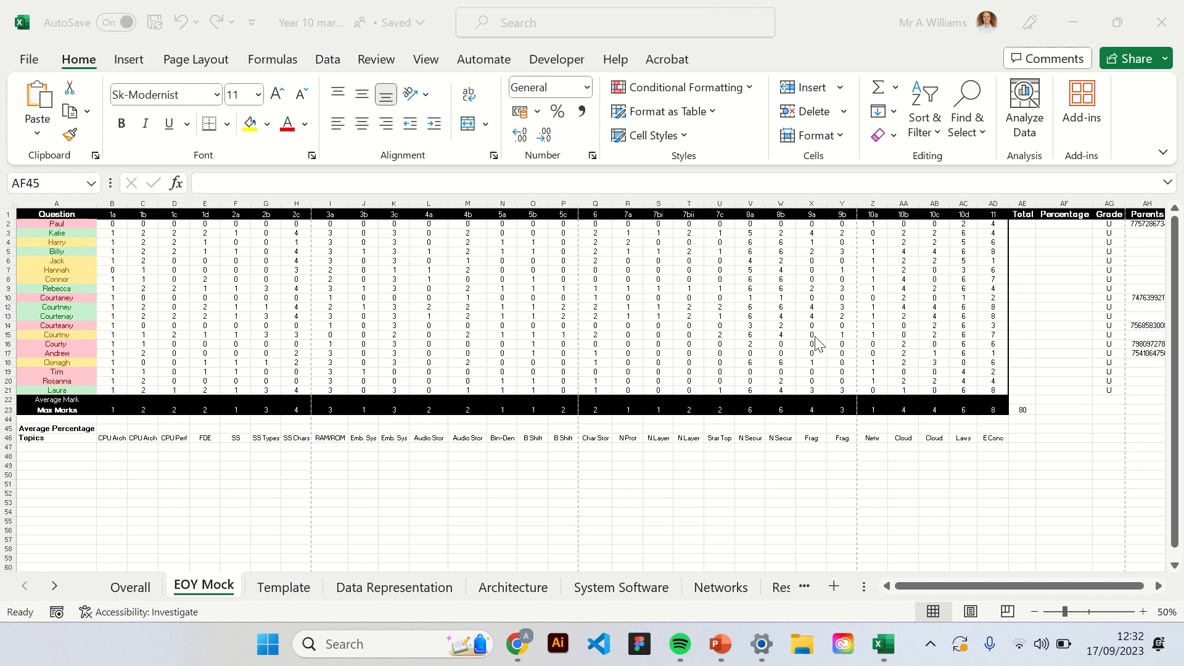
# Examine the pupils' marks per question and the Average Mark and Max Marks rows on the EOY Mock sheet.
pyautogui.click(695, 325)
pyautogui.click(531, 306)
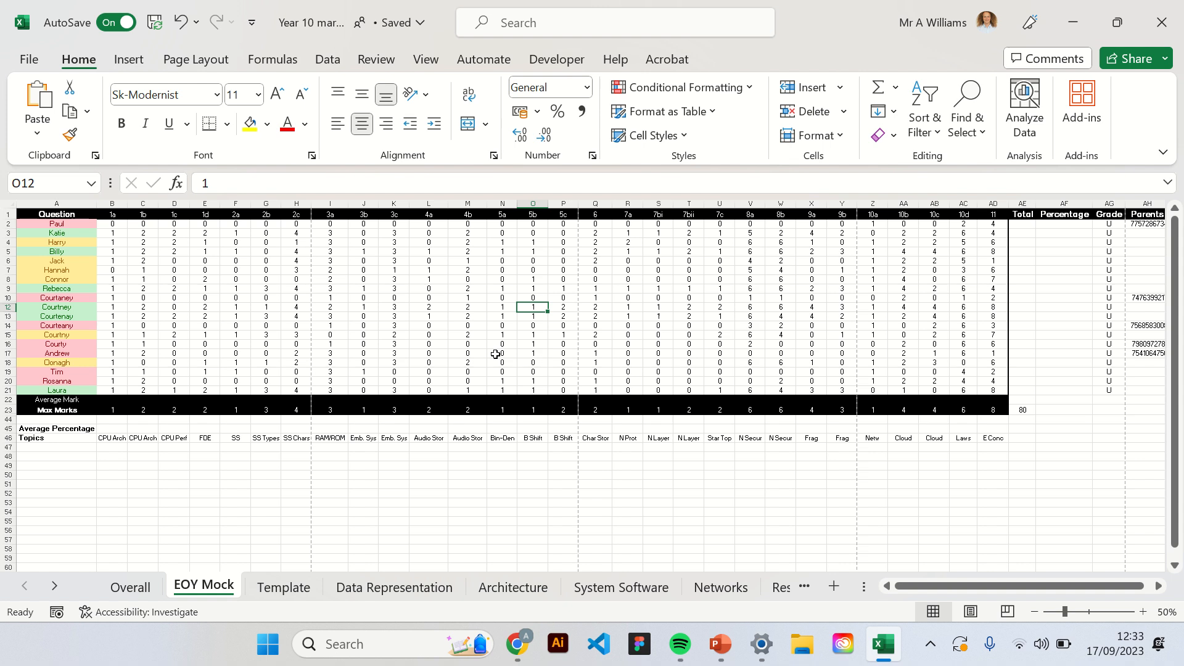
pyautogui.click(402, 333)
pyautogui.click(285, 297)
pyautogui.click(197, 253)
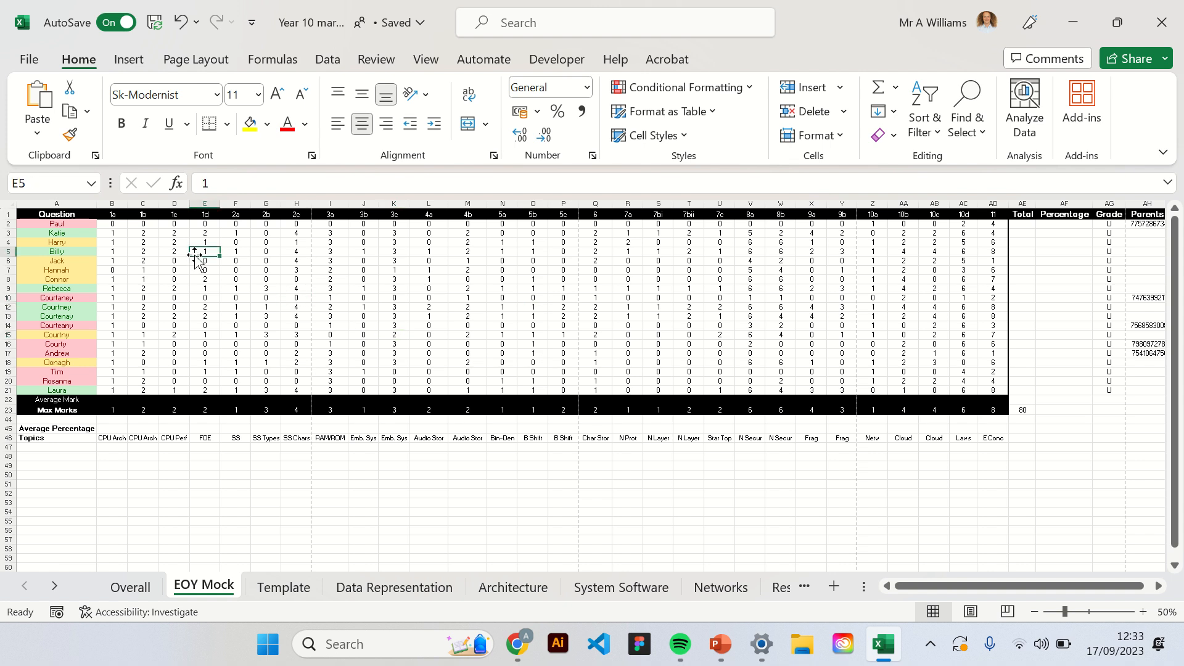
pyautogui.click(80, 216)
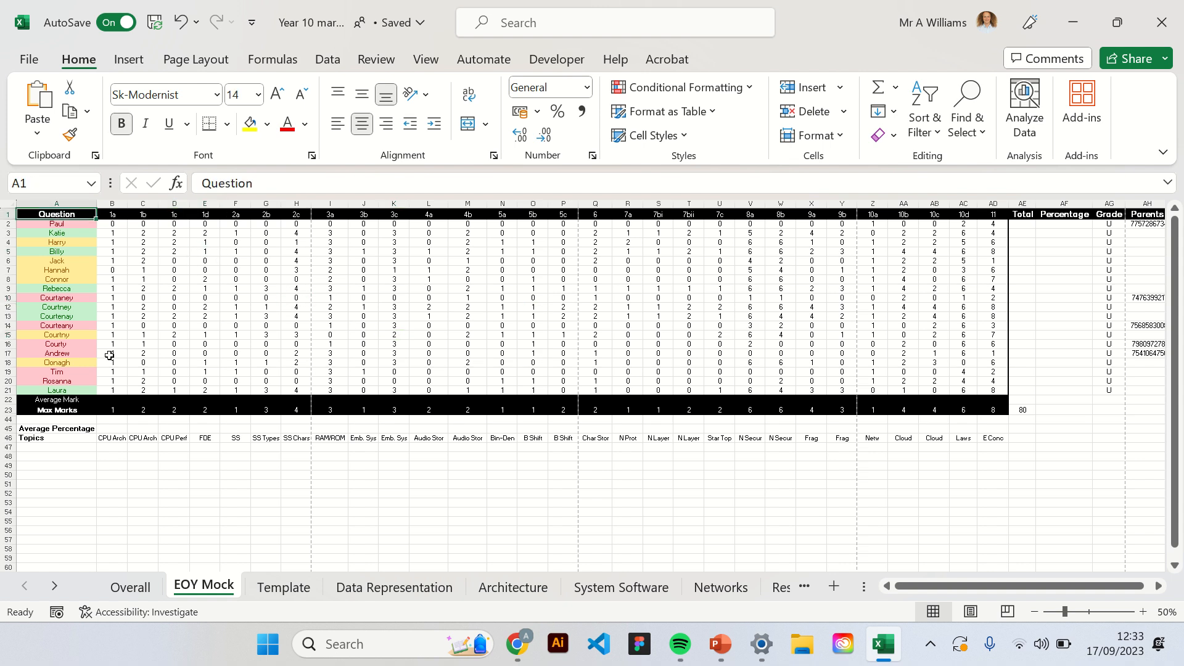
pyautogui.click(77, 418)
pyautogui.click(77, 410)
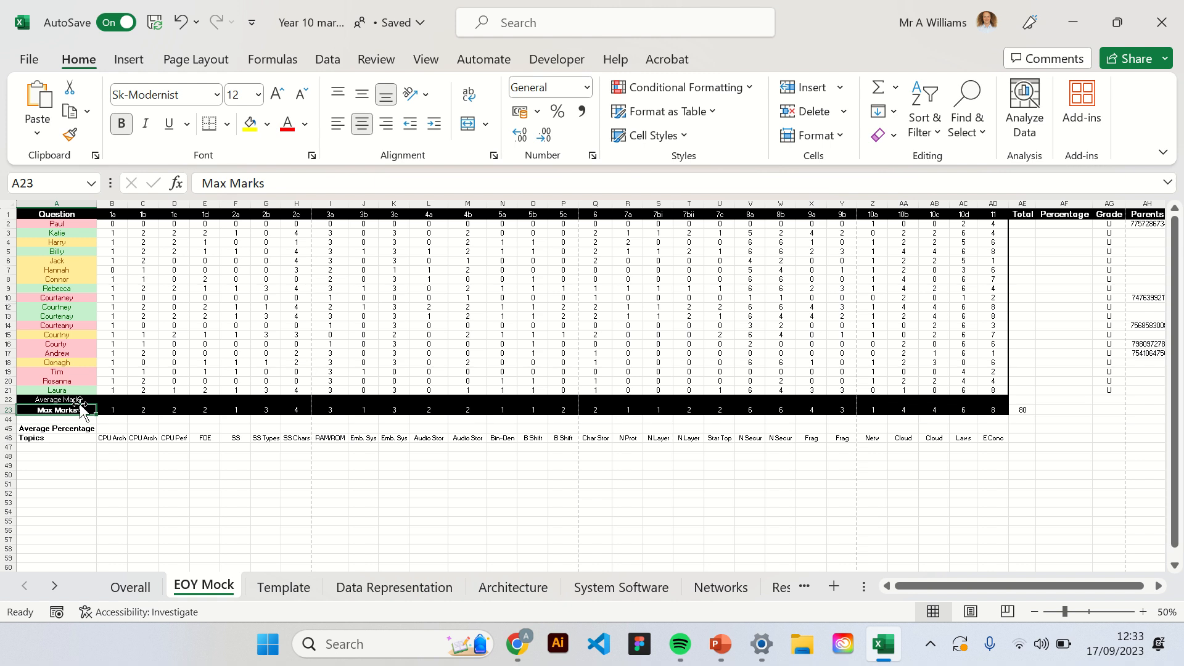
pyautogui.click(119, 401)
pyautogui.click(208, 401)
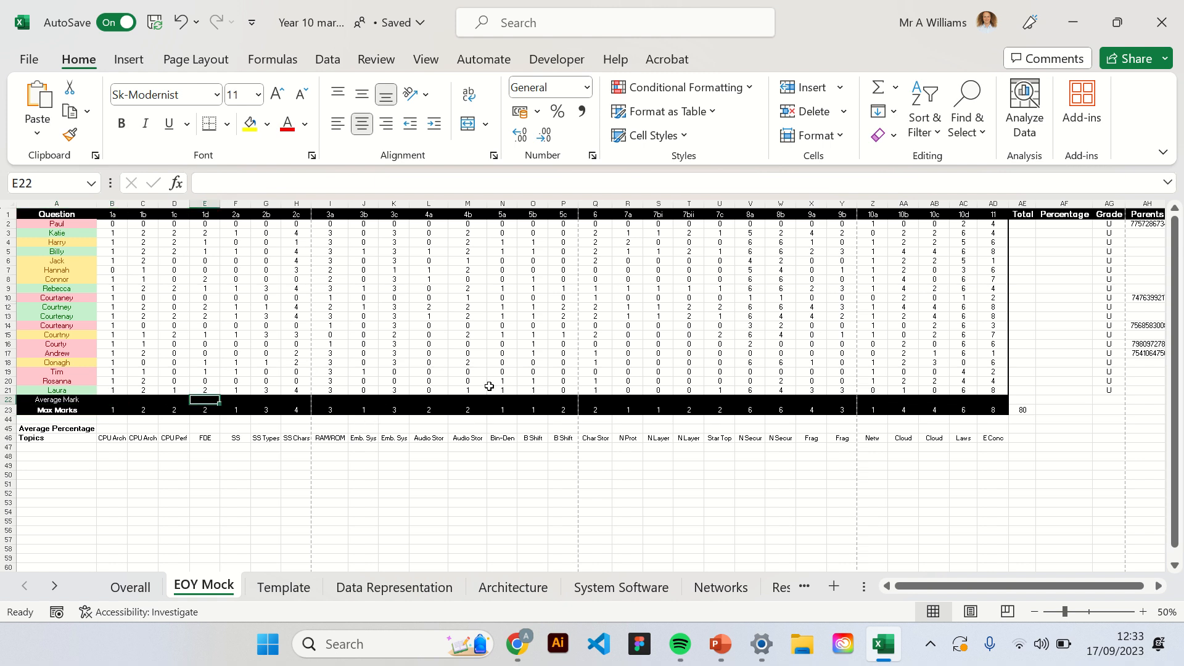
pyautogui.click(69, 353)
pyautogui.click(64, 335)
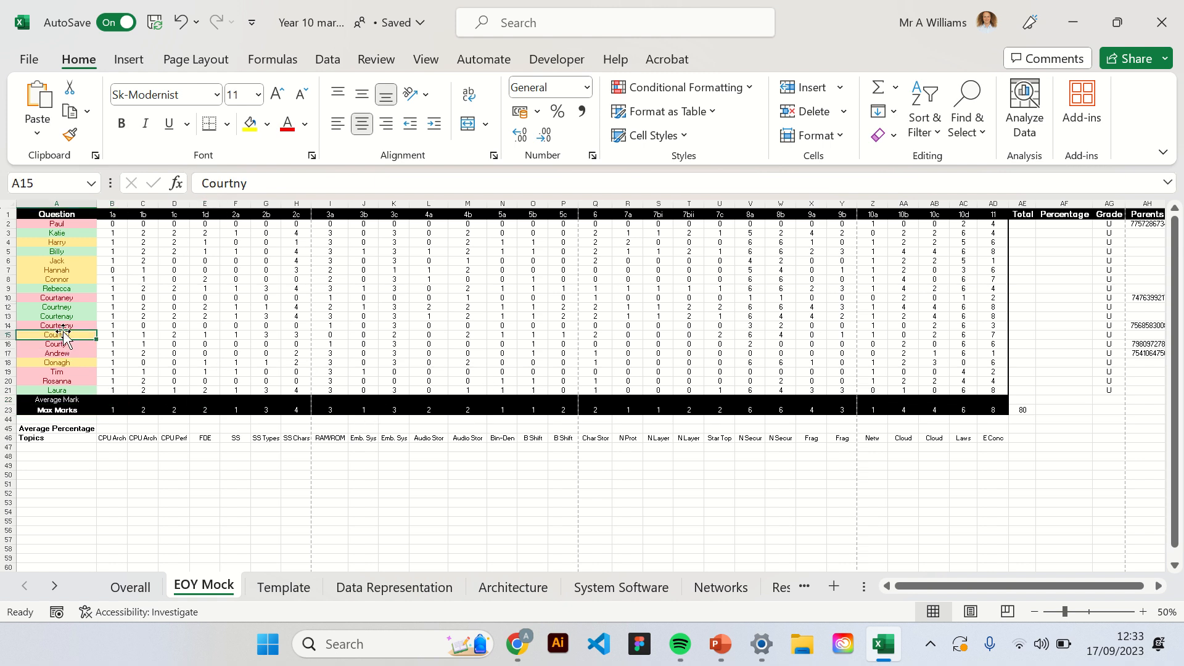
pyautogui.click(71, 298)
pyautogui.click(561, 400)
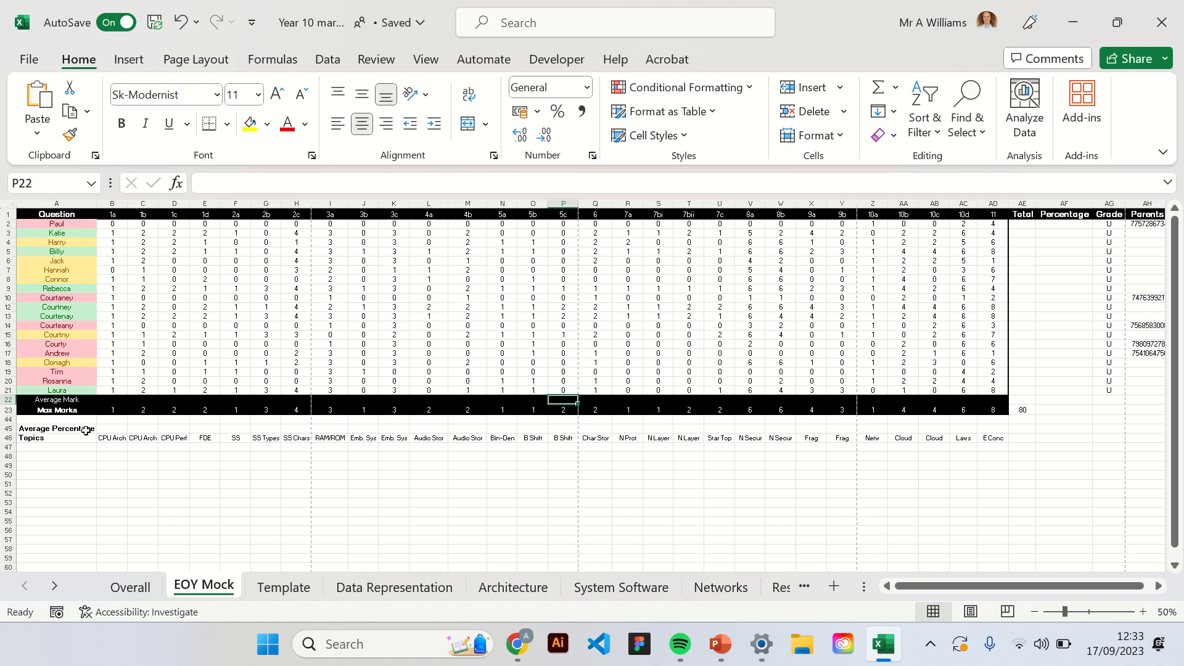
# Review the Question, Total, Percentage, Grade and Parents headings in row 1.
pyautogui.click(67, 212)
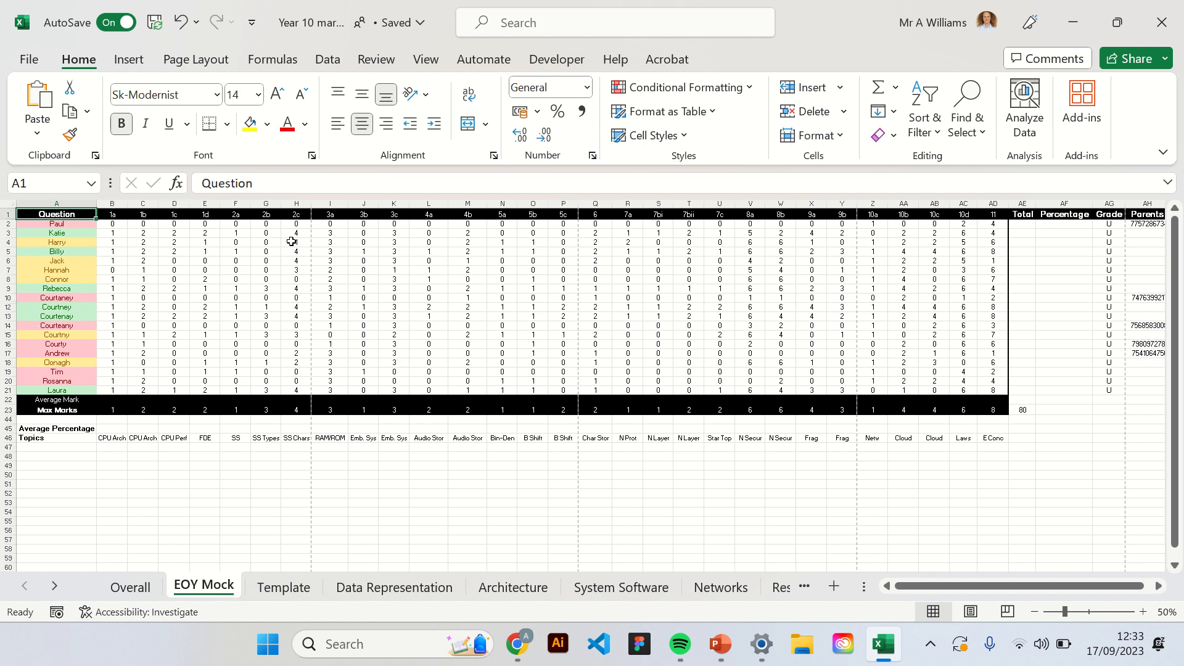
pyautogui.click(1023, 216)
pyautogui.click(1073, 214)
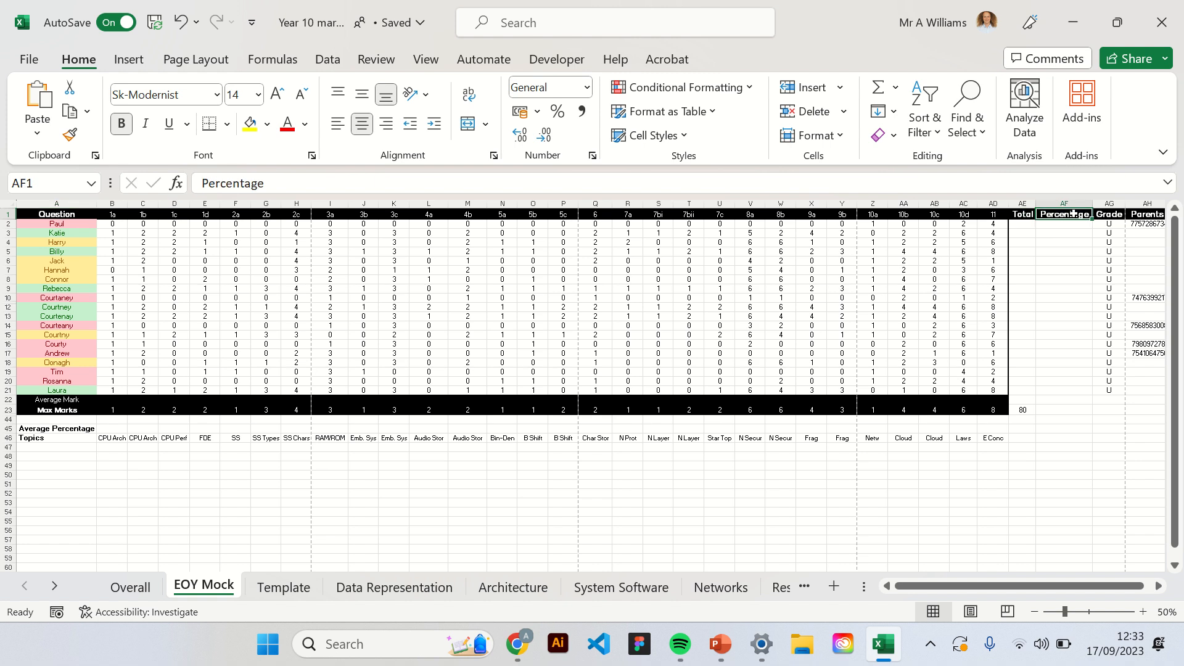
pyautogui.click(1115, 214)
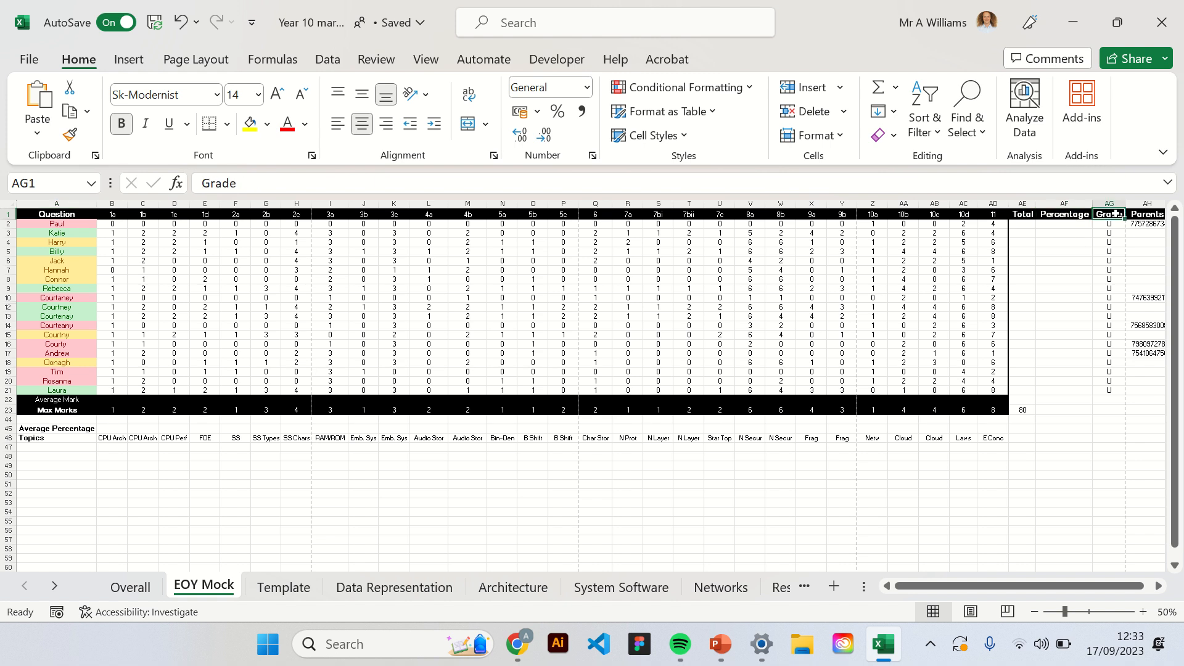
pyautogui.click(1147, 215)
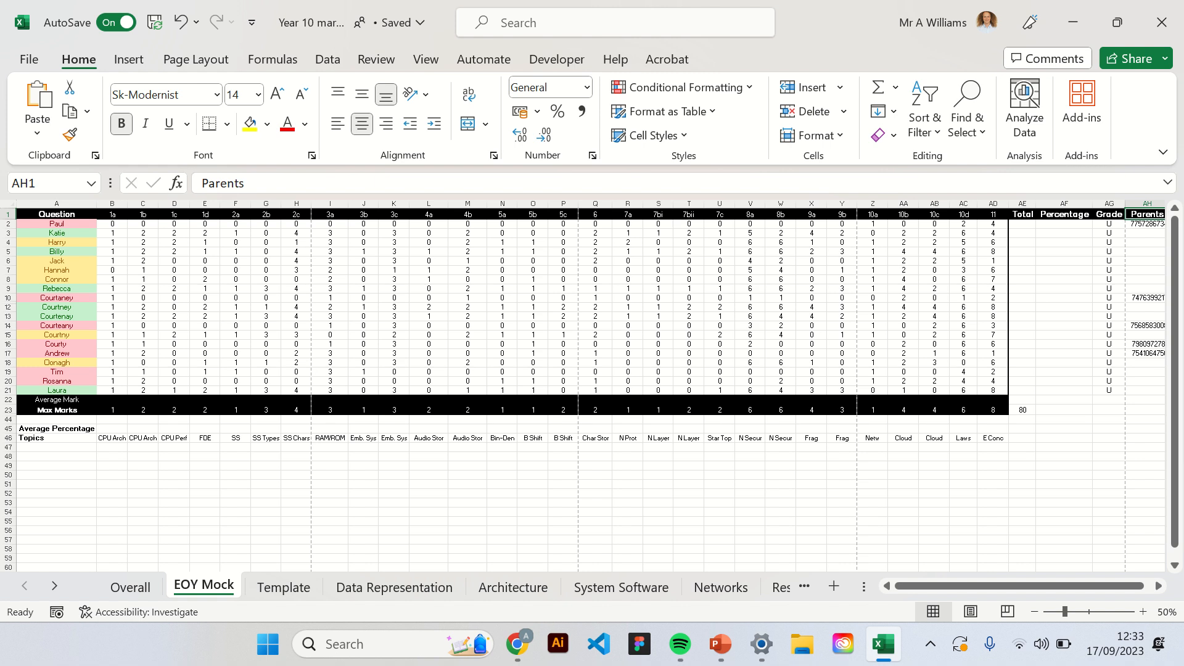
# Review the Average Mark, Max Marks, Average Percentage and Topics rows, including the topic labels under the questions.
pyautogui.click(56, 217)
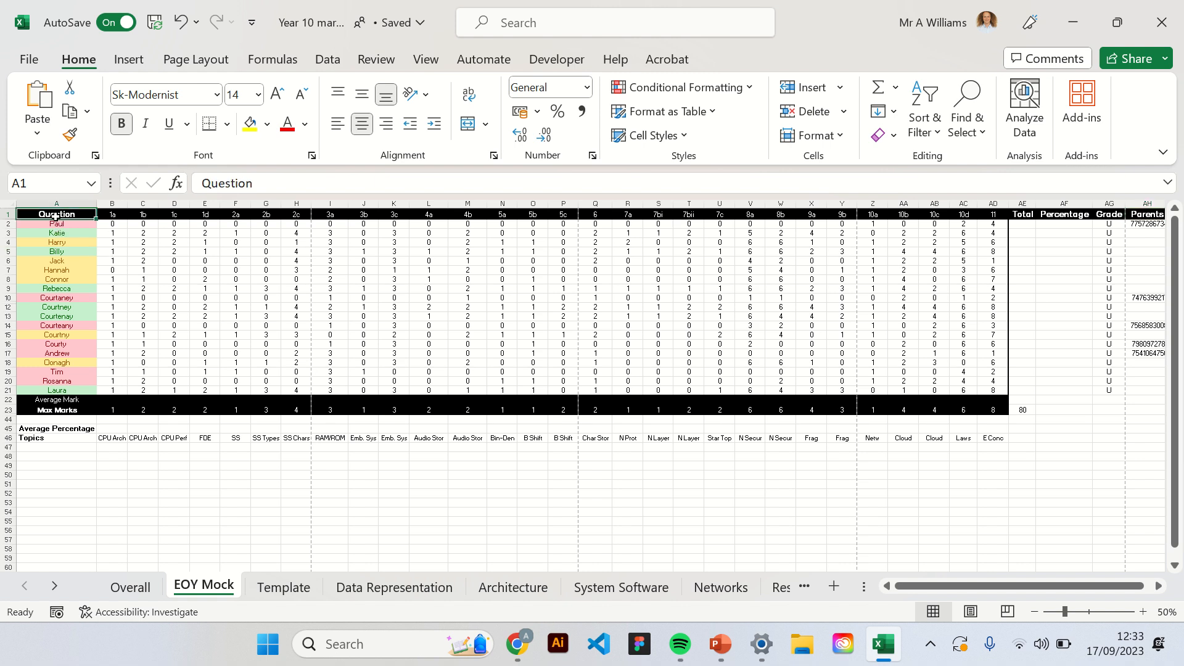
pyautogui.click(75, 402)
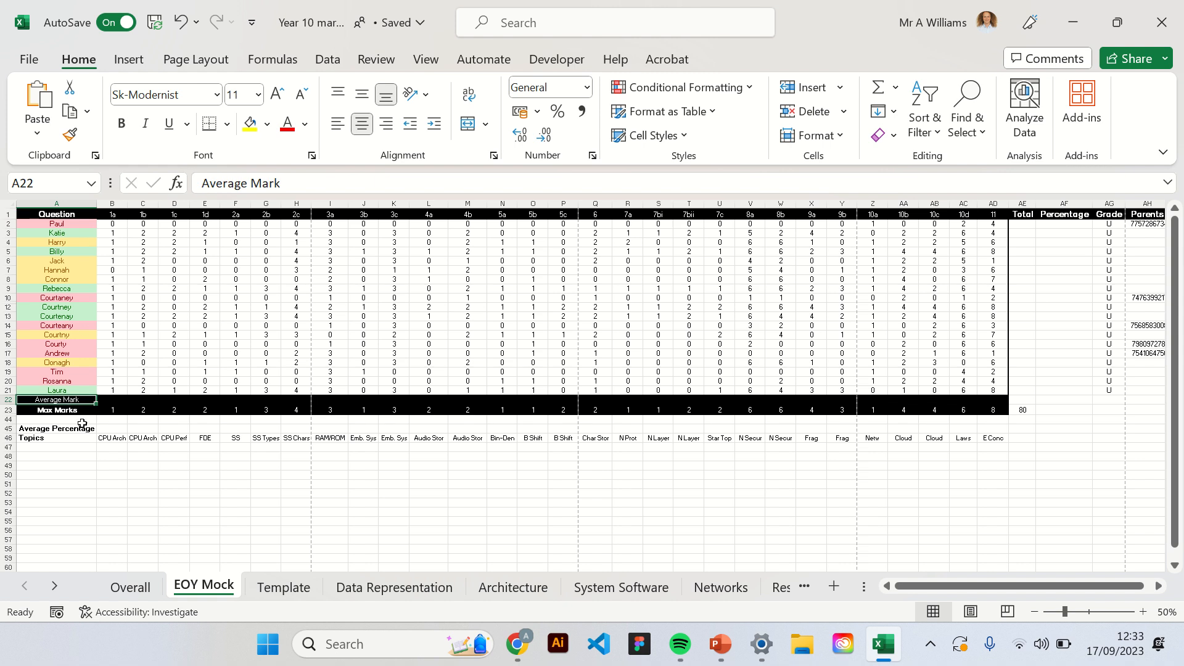
pyautogui.click(72, 410)
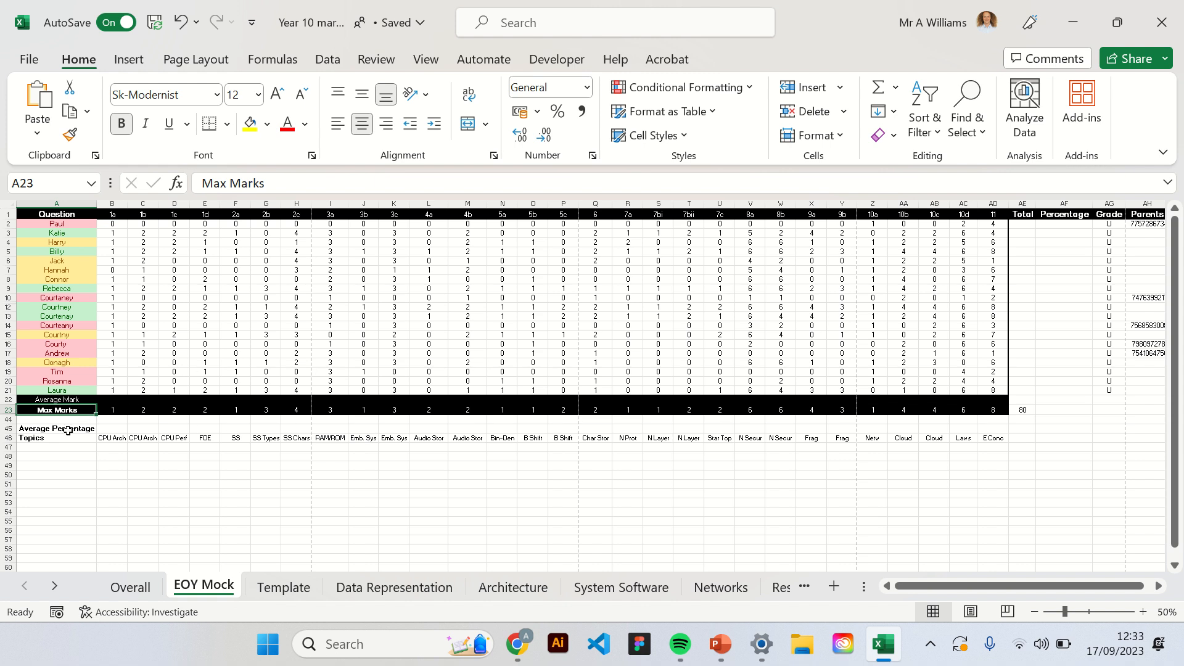
pyautogui.click(71, 400)
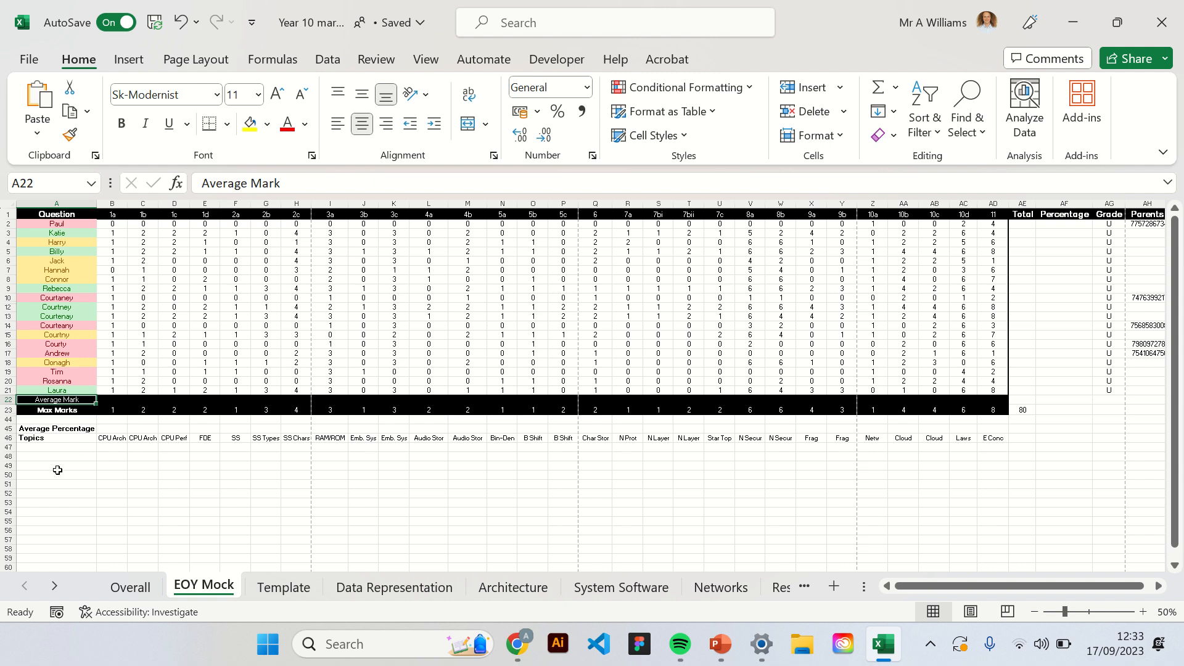
pyautogui.click(76, 431)
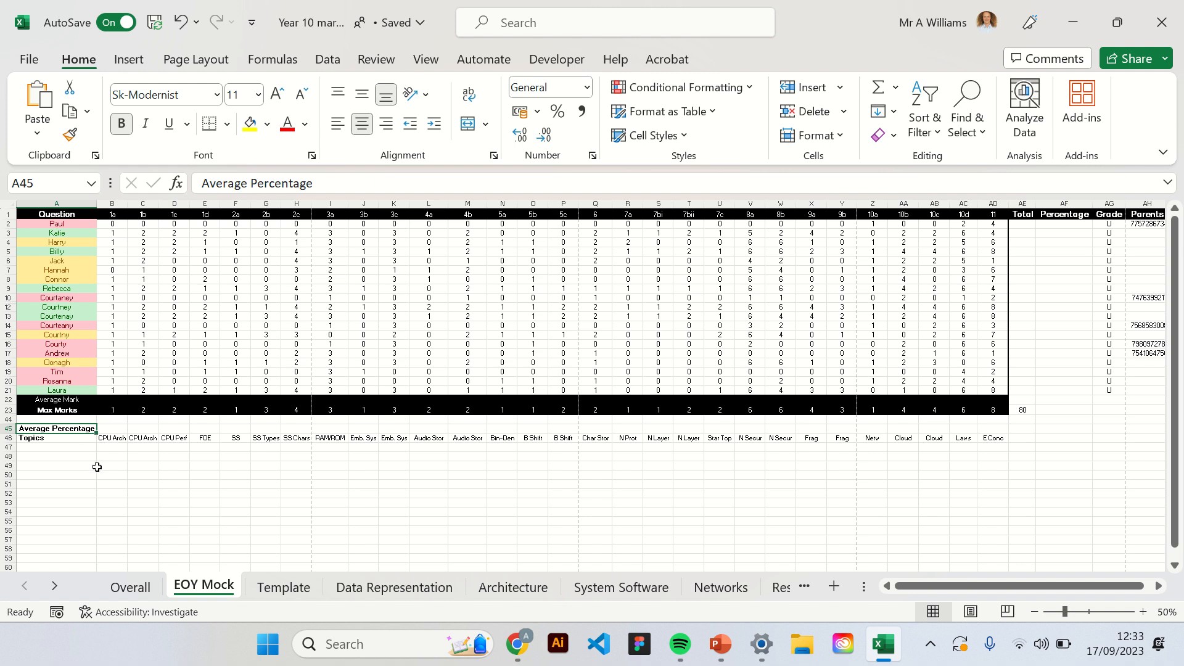
pyautogui.click(68, 438)
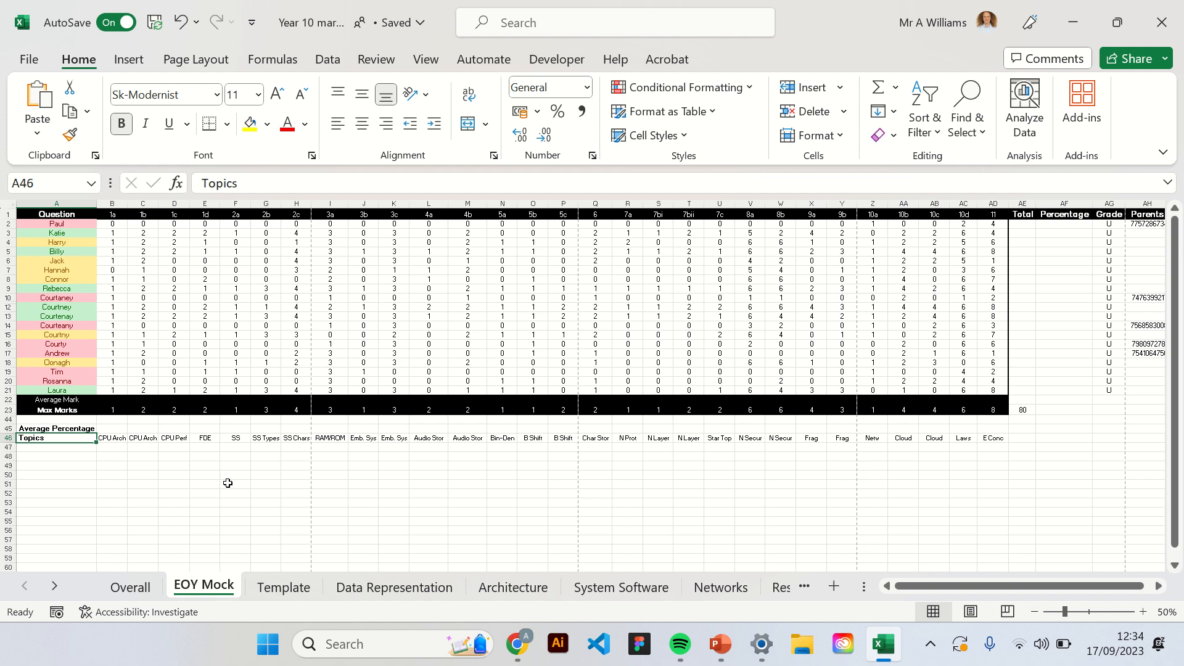
pyautogui.click(117, 438)
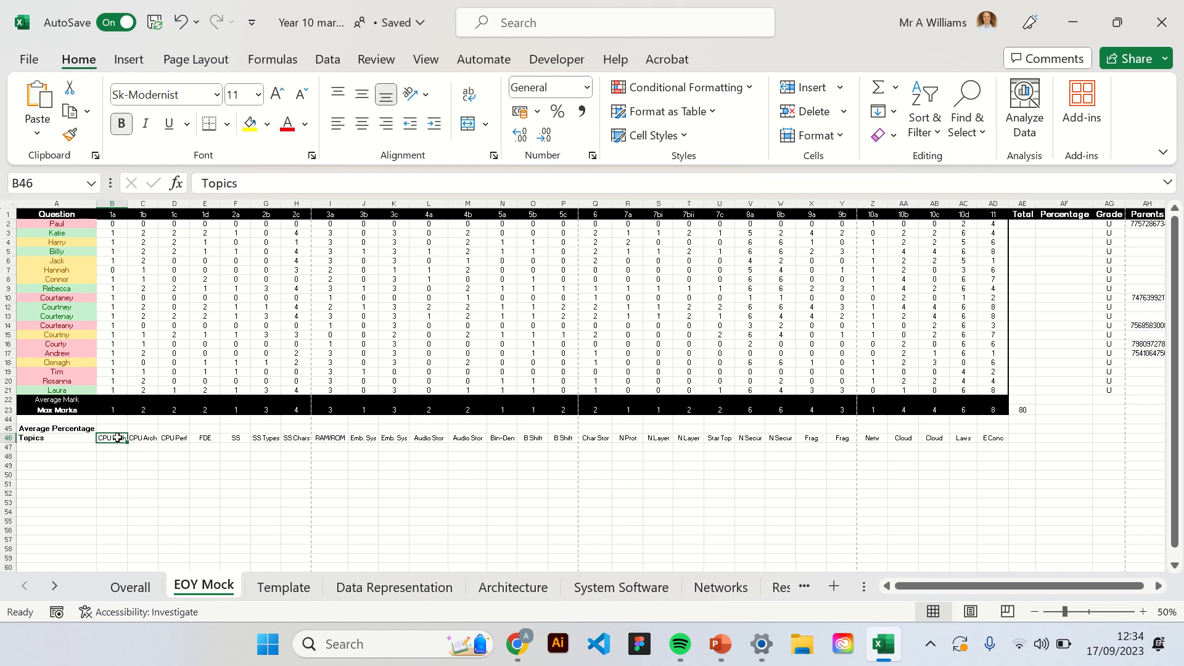
pyautogui.click(238, 437)
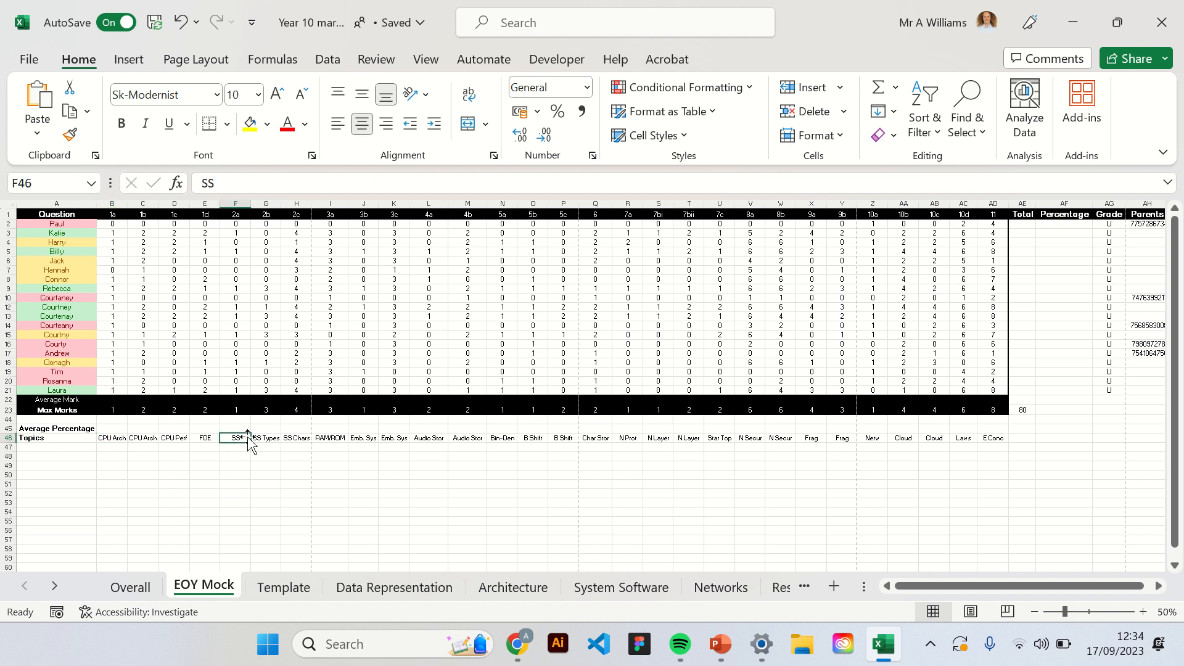
pyautogui.click(463, 438)
pyautogui.click(658, 438)
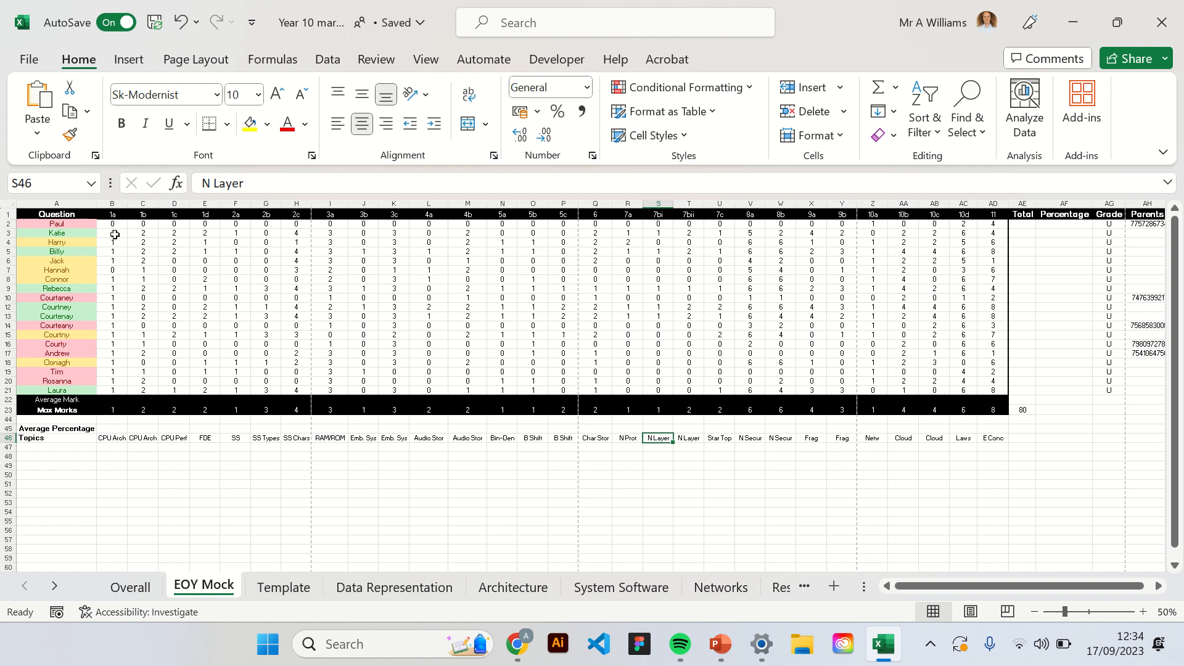
# Enter the formula =SUM(B2:AD2) in AE2 to total the first pupil's marks.
pyautogui.click(1020, 225)
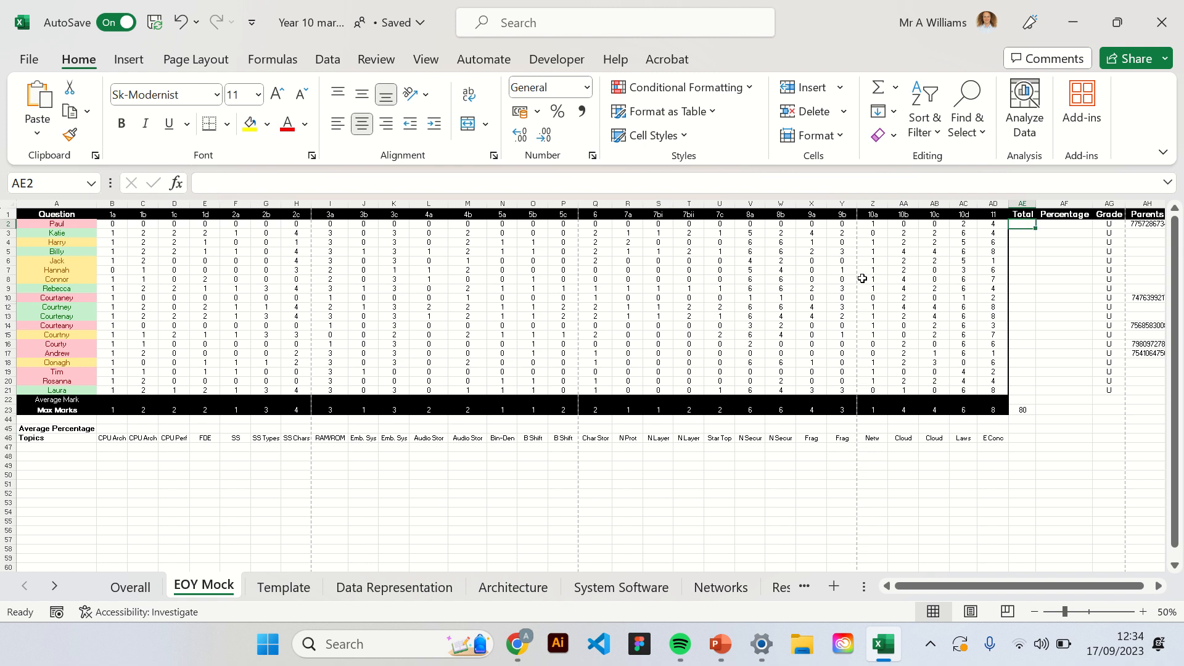
pyautogui.write('=SUM')
pyautogui.press('Tab')
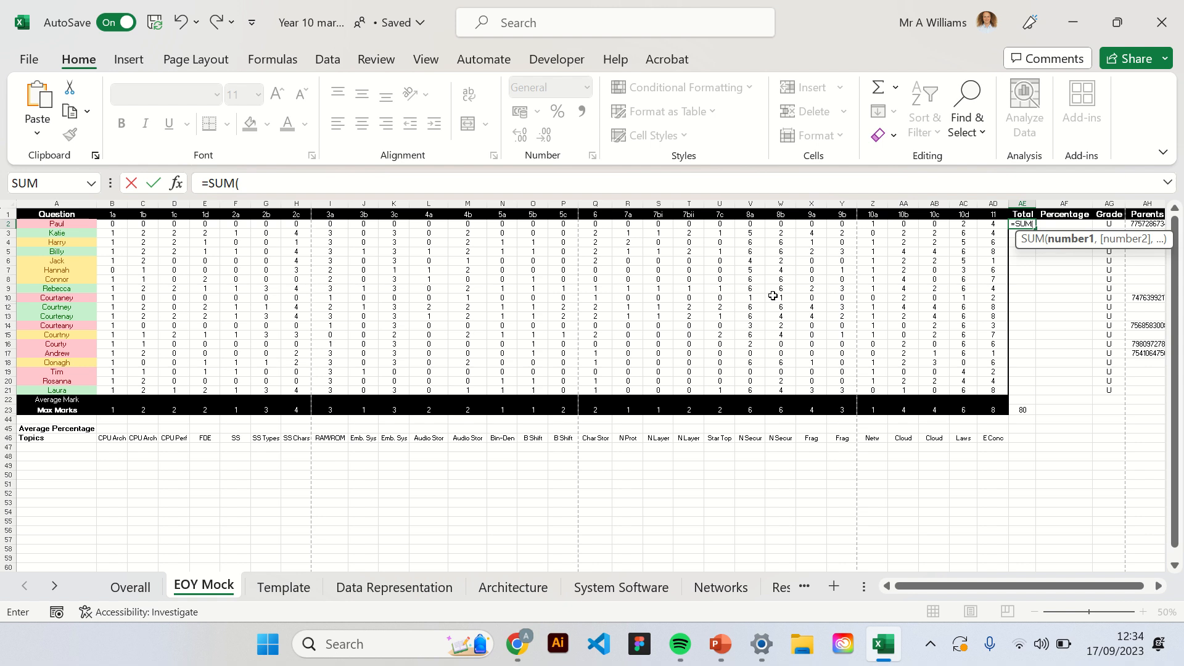
pyautogui.write('B2')
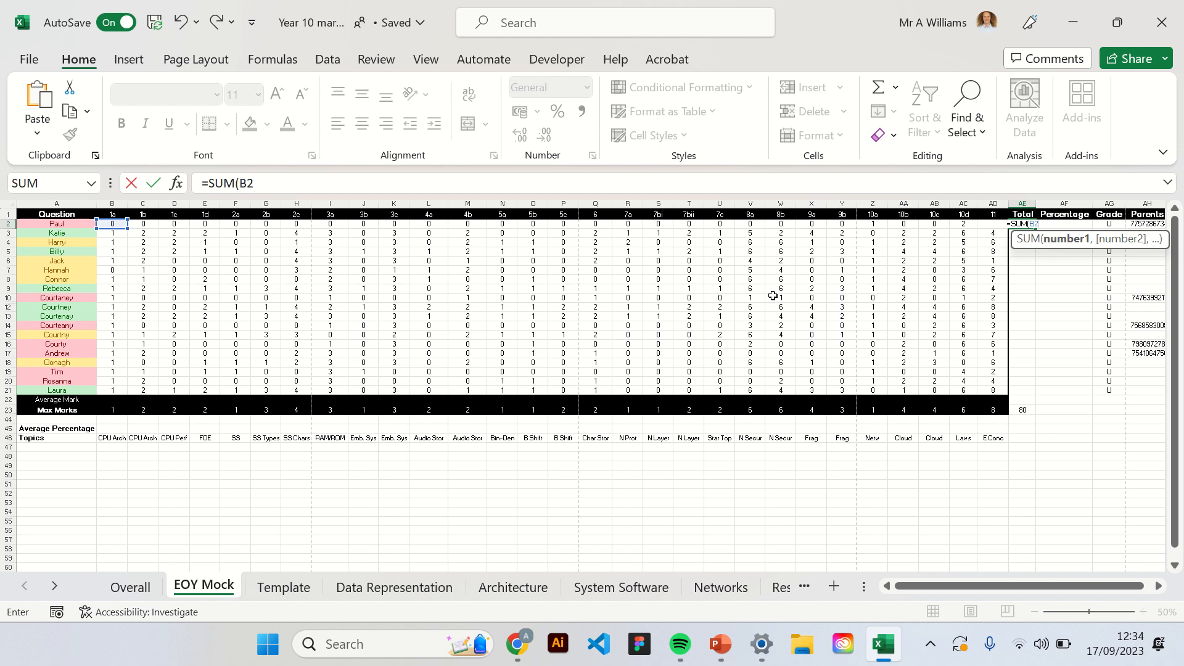
pyautogui.write(':AD')
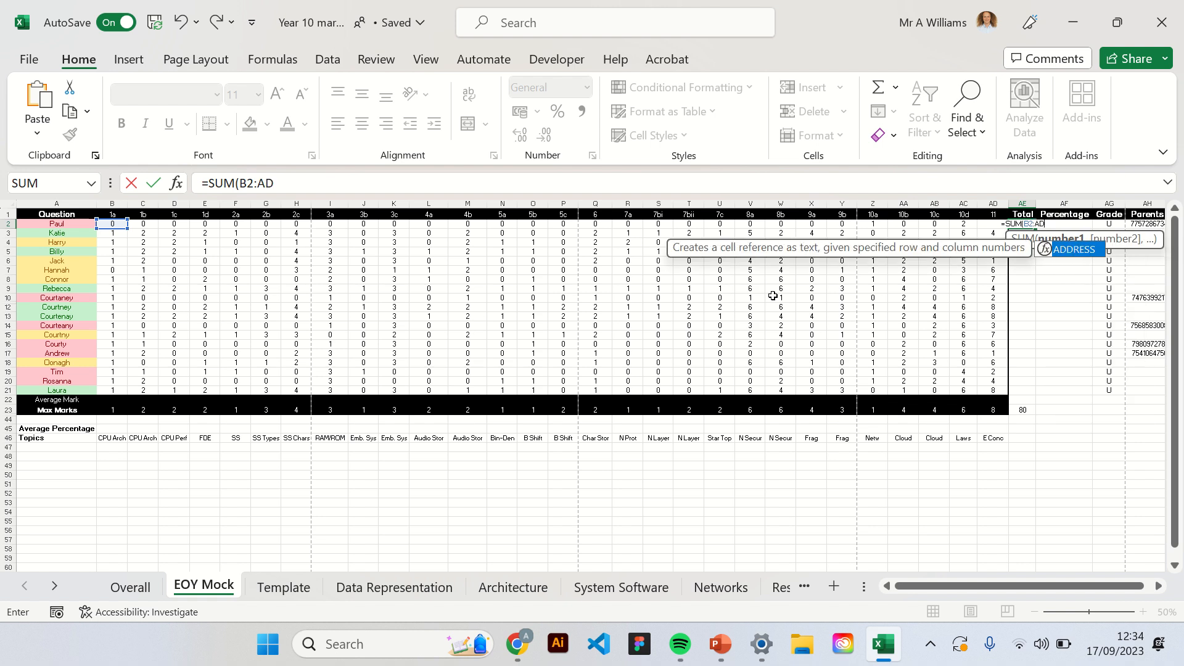
pyautogui.write('2)')
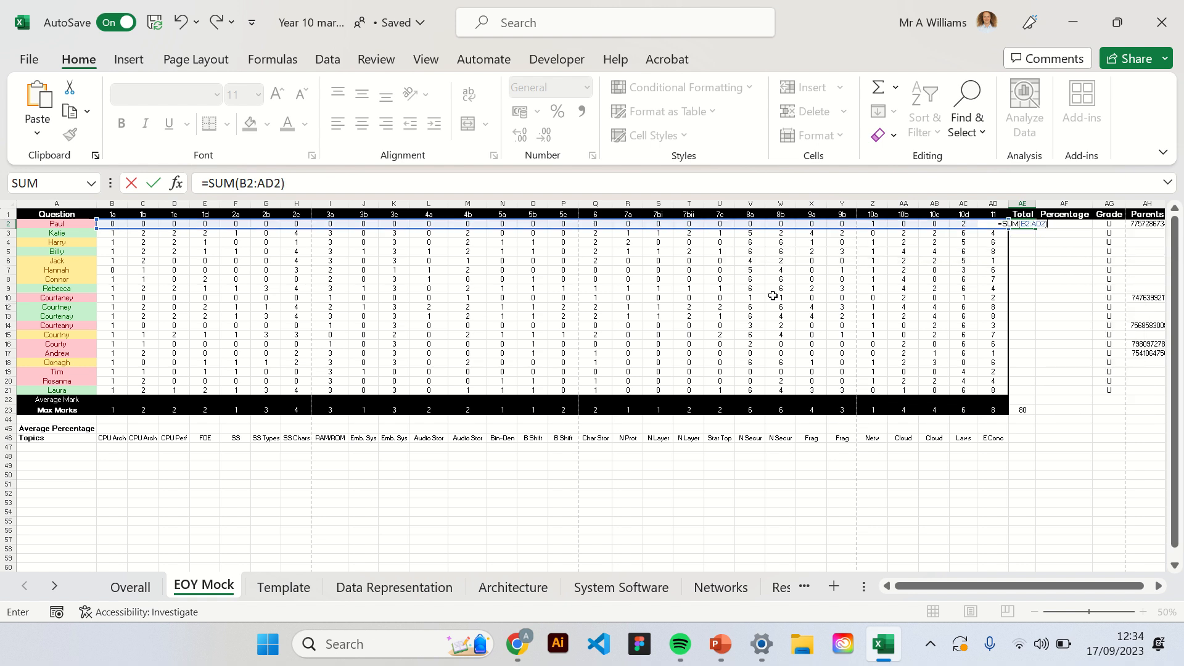
pyautogui.press('Return')
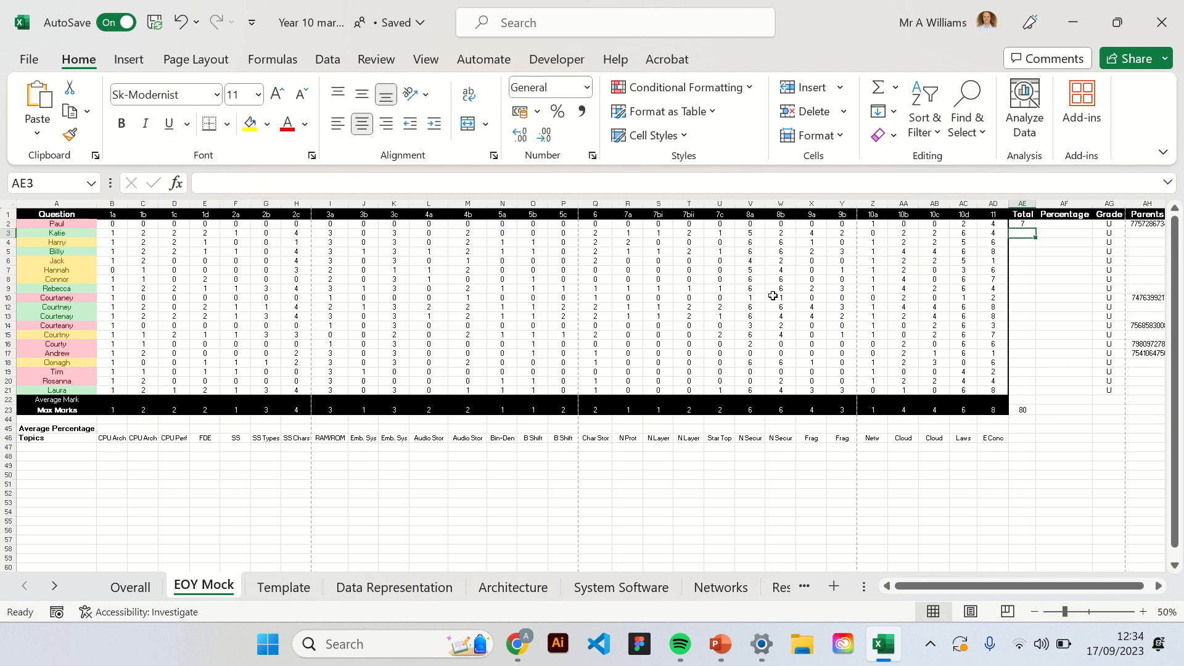
# Copy the AE2 total formula down the Total column and clear the surplus formula in AE22.
pyautogui.click(1029, 225)
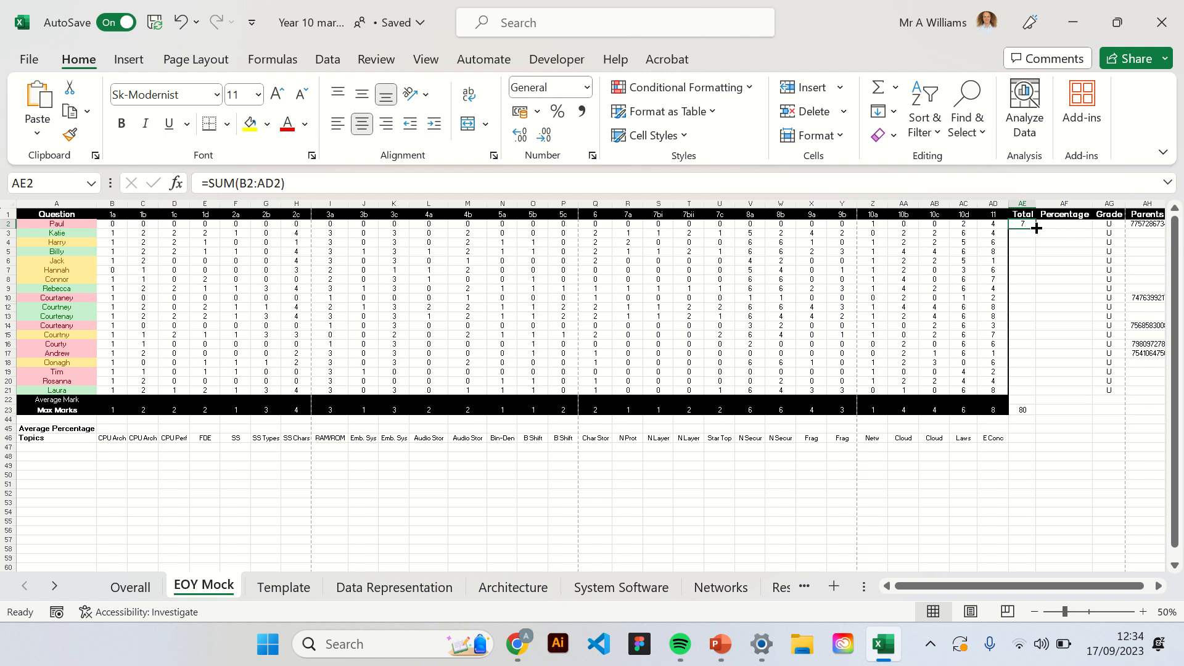
pyautogui.doubleClick(1036, 228)
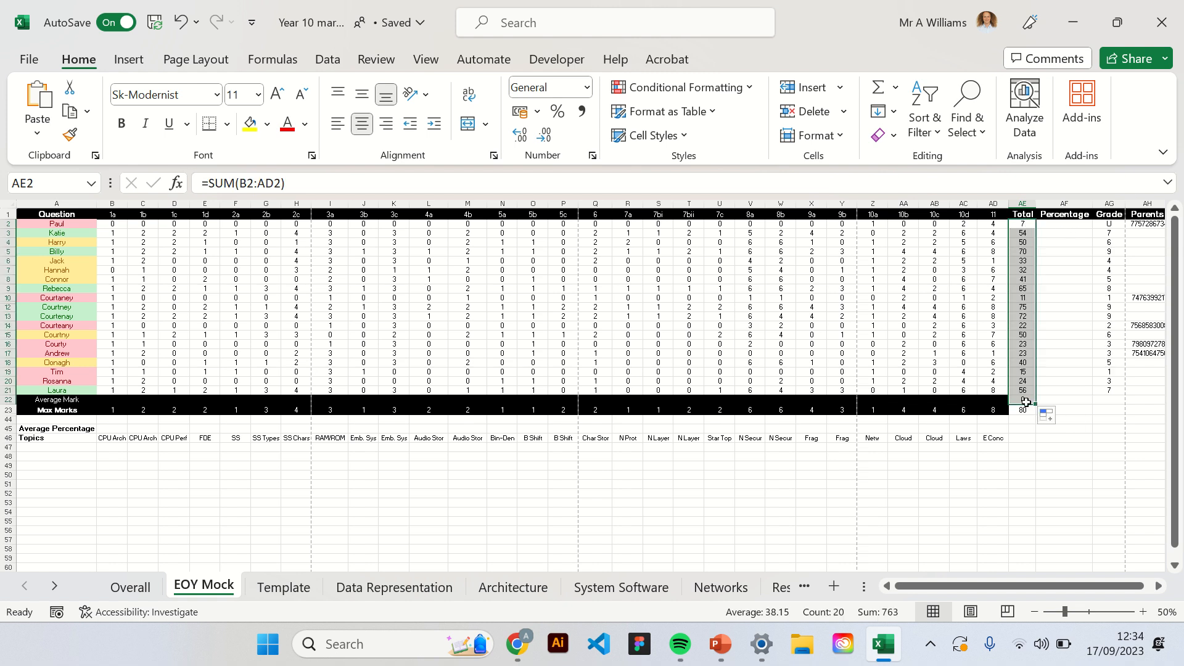
pyautogui.click(1023, 400)
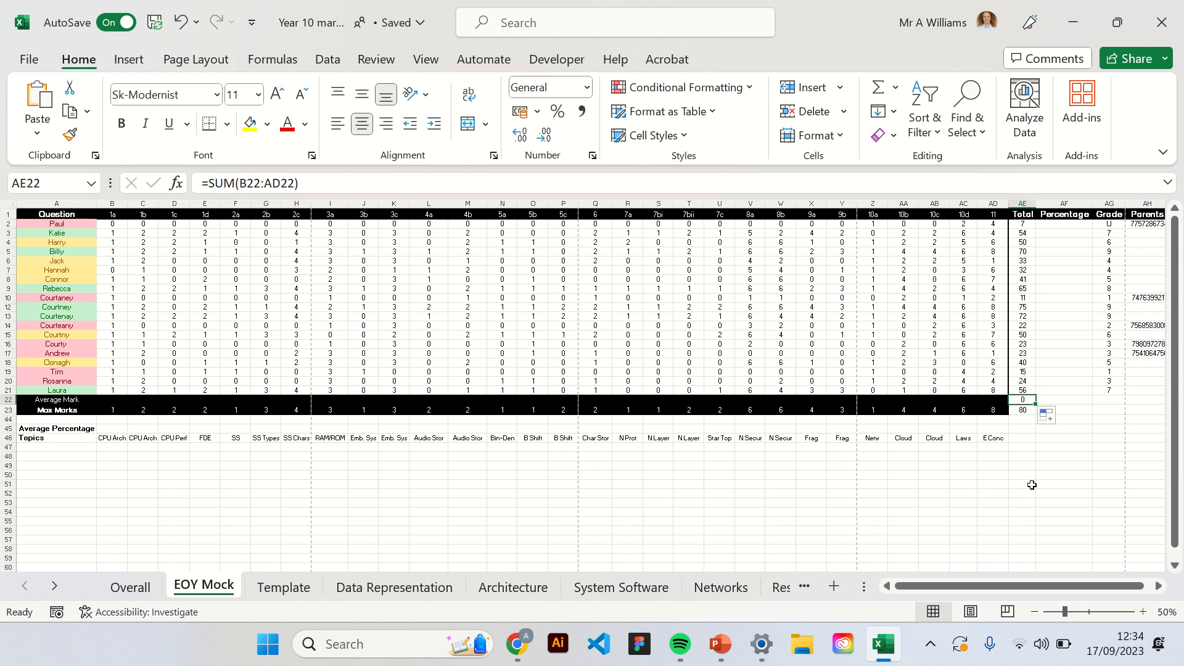
pyautogui.press('Delete')
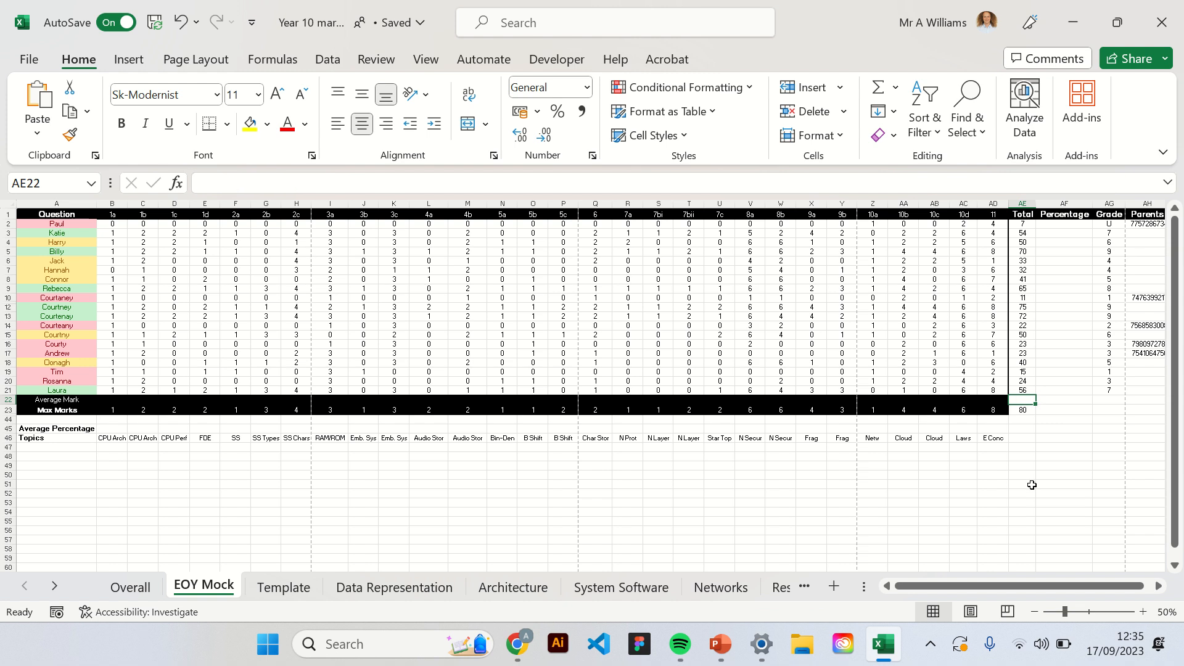
# Check several pupils' totals, then undo the clearing of AE22 and the fill of the Total column.
pyautogui.click(1023, 382)
pyautogui.click(1022, 335)
pyautogui.click(1022, 314)
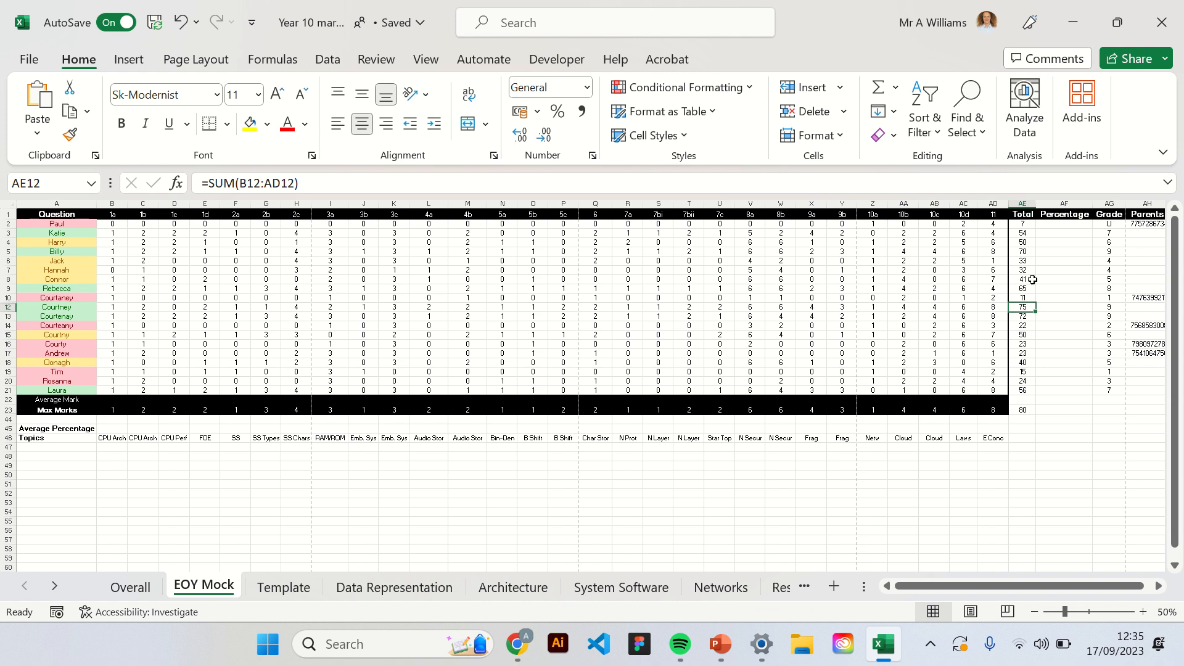
pyautogui.click(1031, 224)
pyautogui.hotkey('ctrl', 'z')
pyautogui.hotkey('ctrl', 'z')
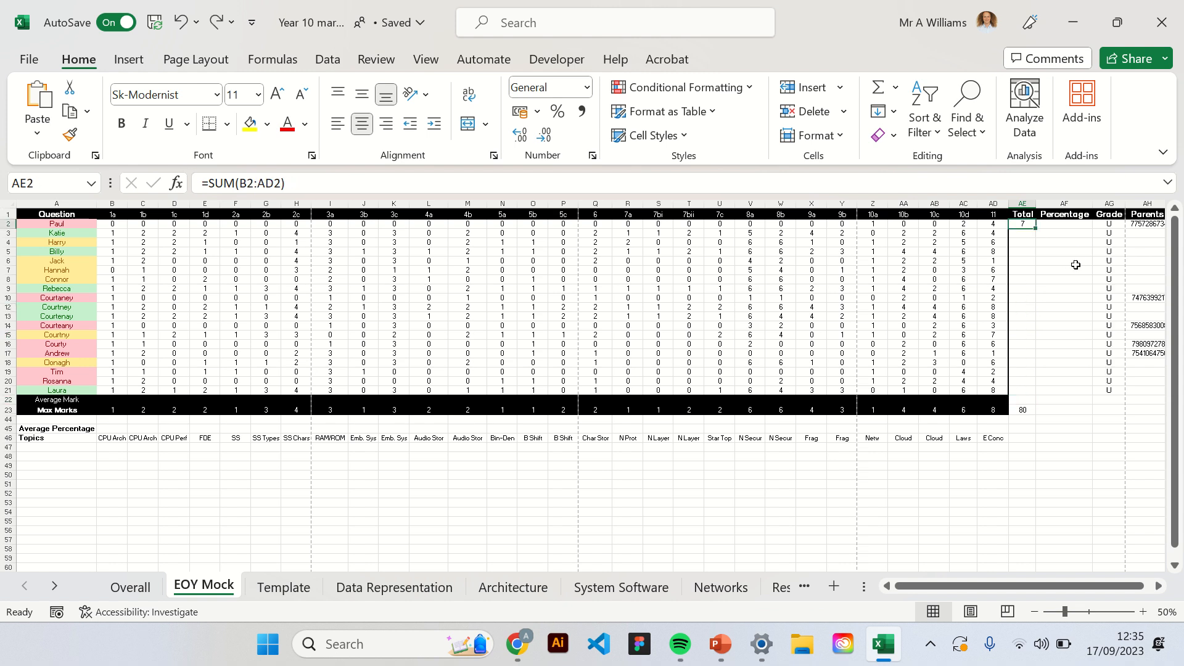
# Fill the SUM formula from AE2 down for every pupil again, leaving the Average Mark row's total cell AE22 empty.
pyautogui.doubleClick(1038, 229)
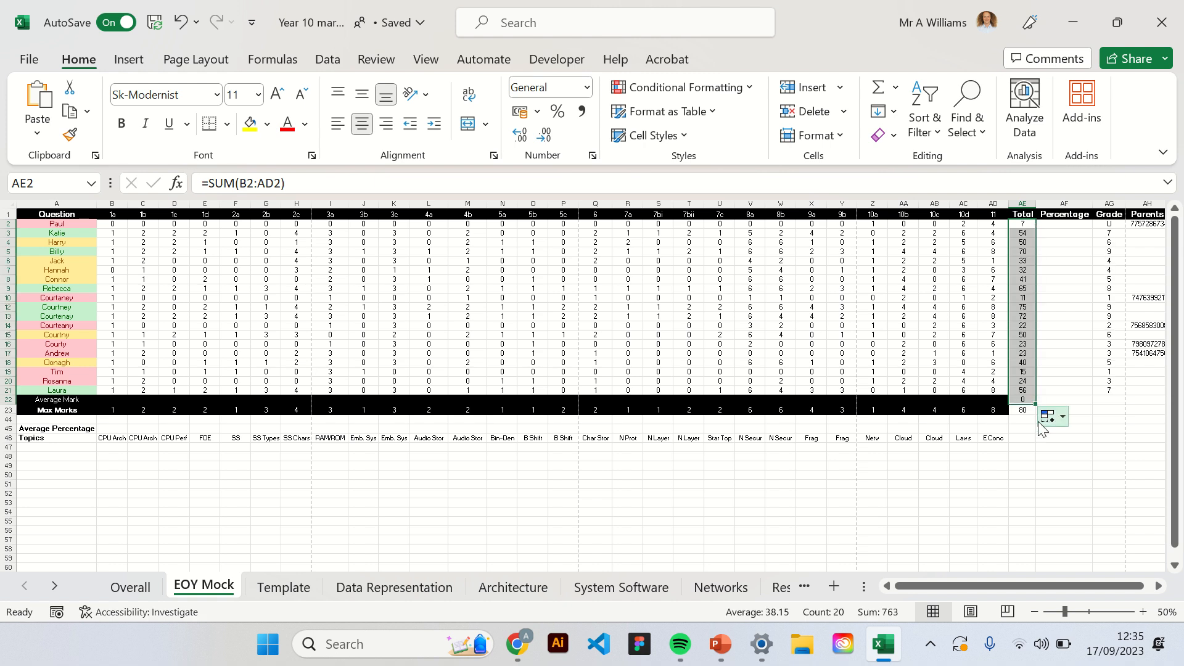
pyautogui.click(1023, 401)
pyautogui.press('Delete')
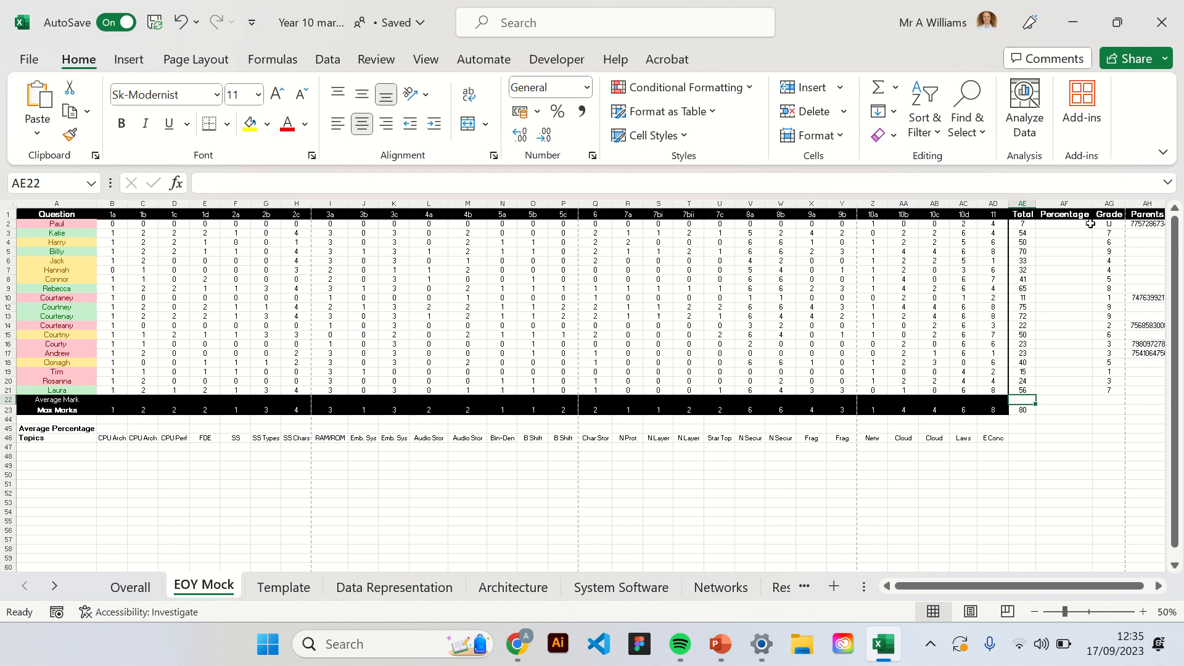
# Enter the formula =AE2/AE$23 in AF2 to calculate the first pupil's percentage with the maximum-marks row locked.
pyautogui.click(1071, 226)
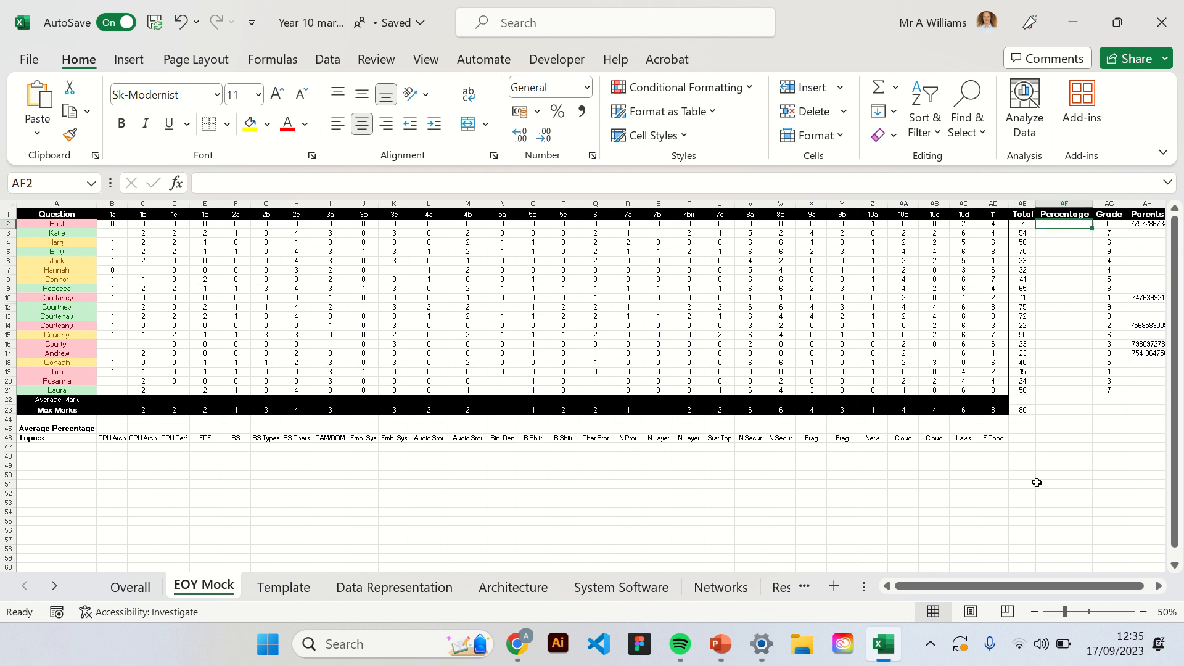
pyautogui.write('=')
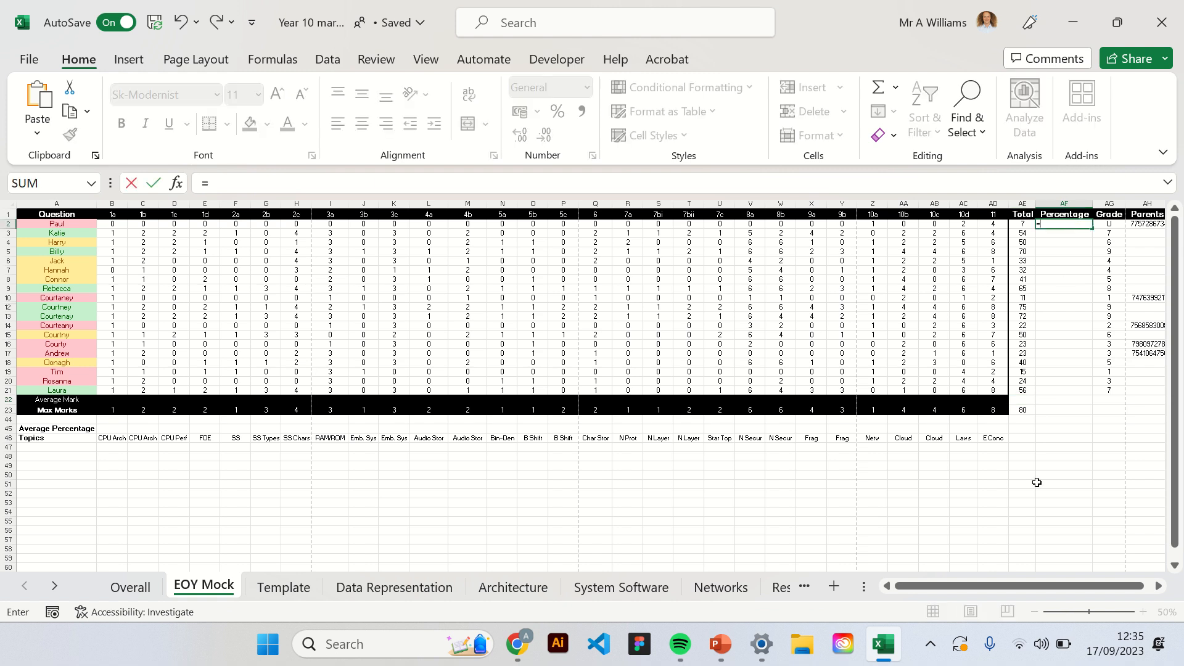
pyautogui.click(1024, 224)
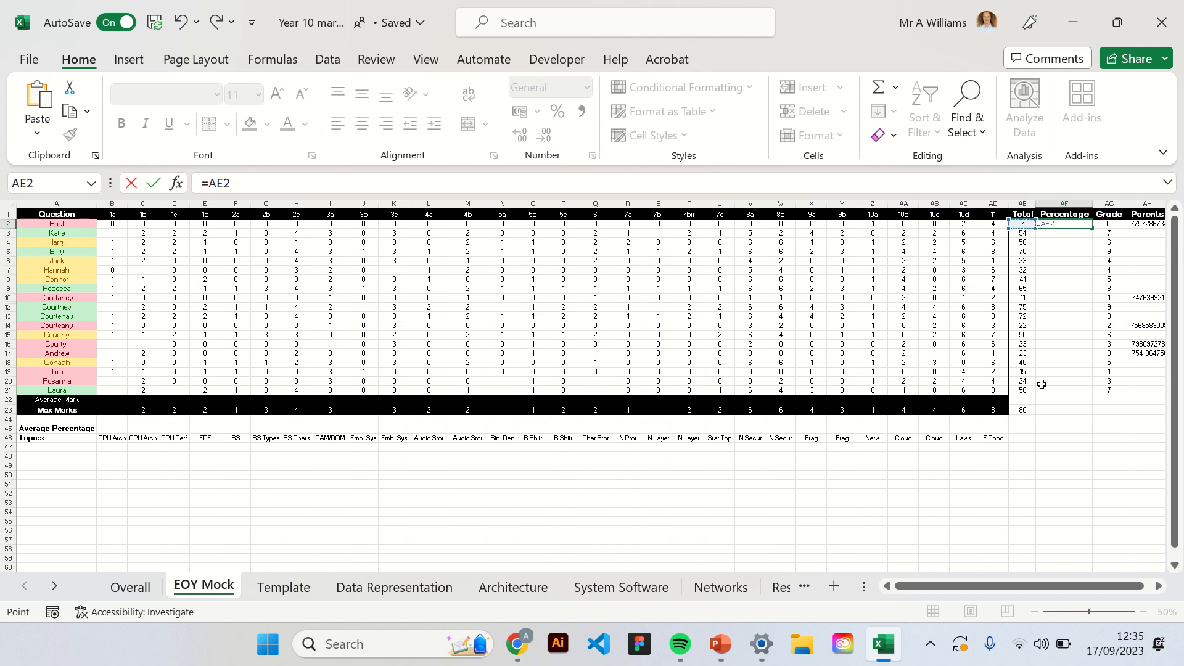
pyautogui.write('/')
pyautogui.click(1022, 412)
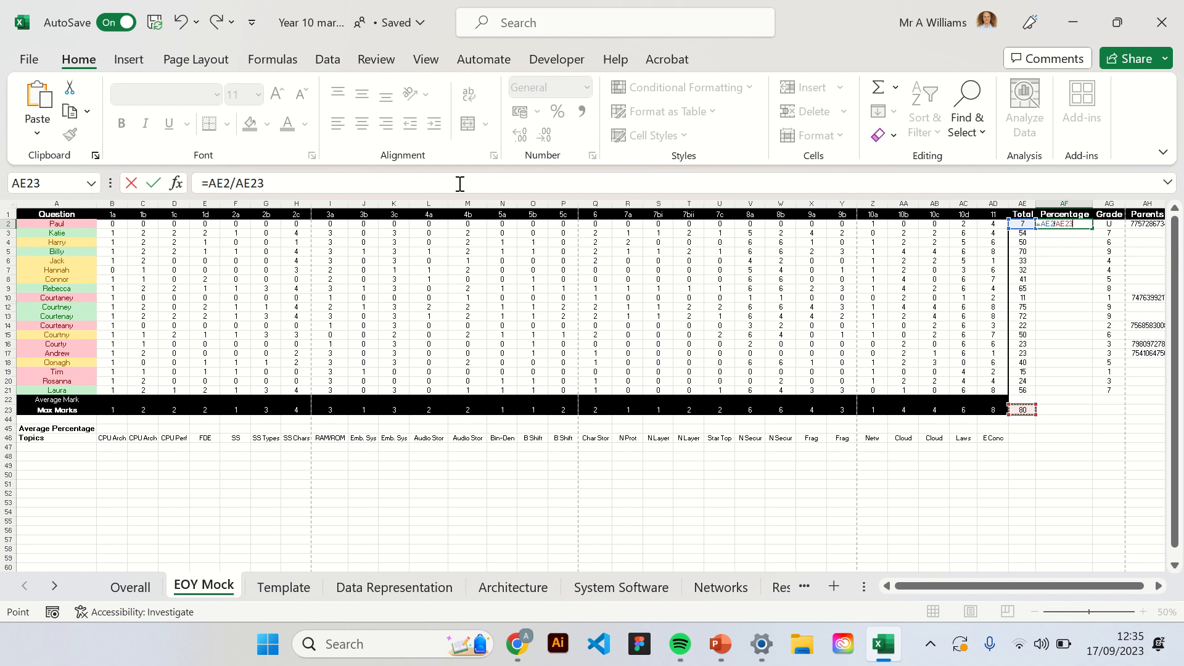
pyautogui.click(256, 183)
pyautogui.write('$')
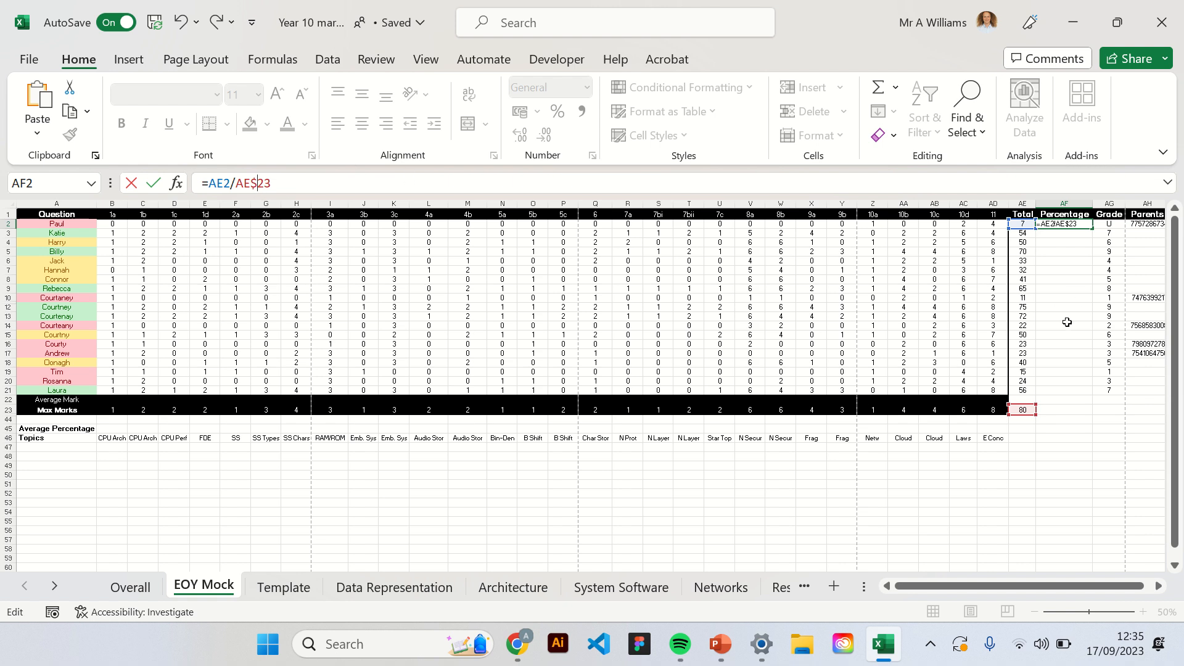
pyautogui.press('Return')
# Fill the AF2 percentage formula down the Percentage column and clear the surplus formulas in AF22:AF23.
pyautogui.click(1074, 225)
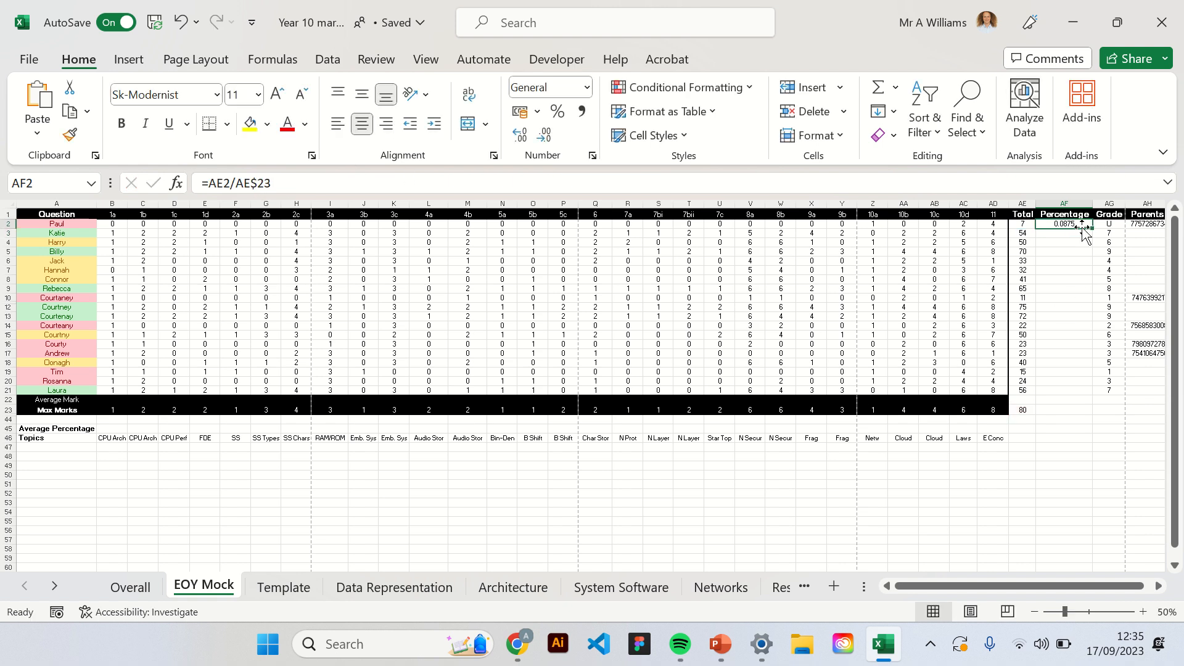
pyautogui.doubleClick(1092, 228)
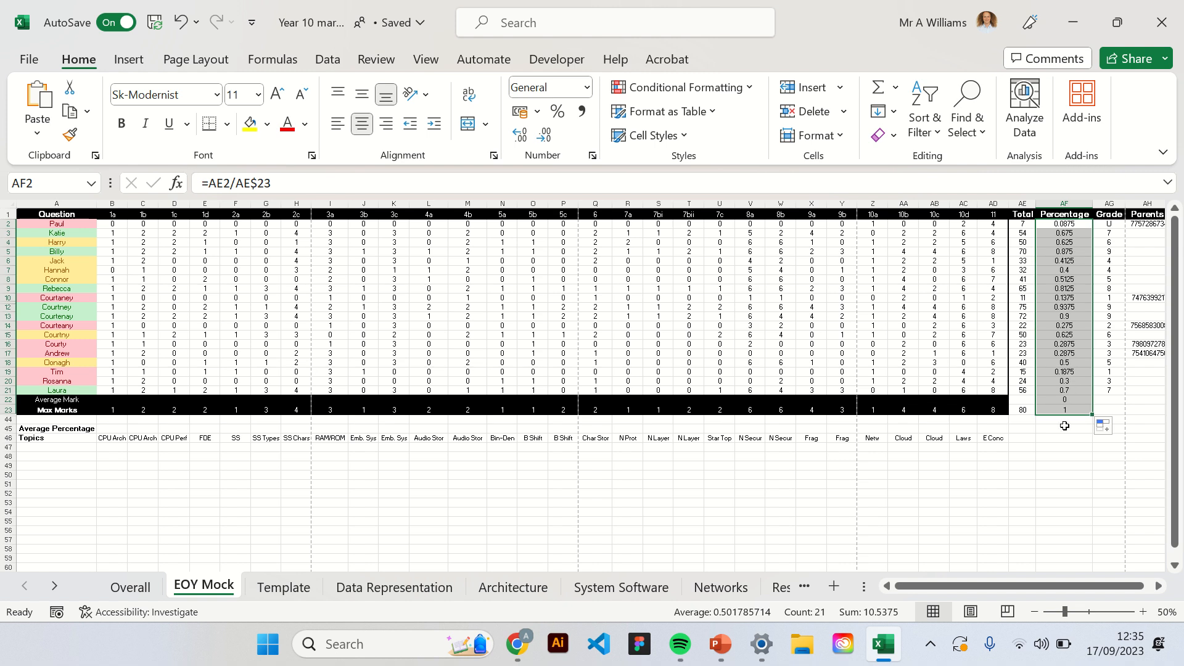
pyautogui.moveTo(1079, 409); pyautogui.dragTo(1077, 399)
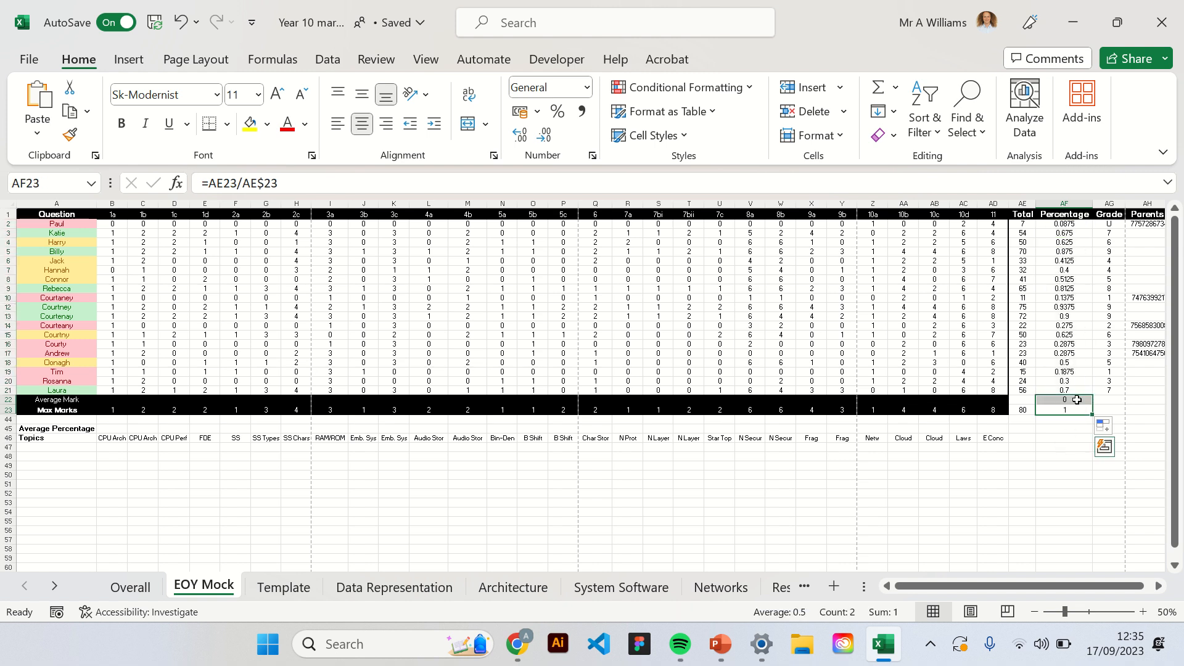
pyautogui.press('Delete')
# Format the pupils' percentages in AF2:AF21 as Percentage with no decimal places.
pyautogui.click(1078, 389)
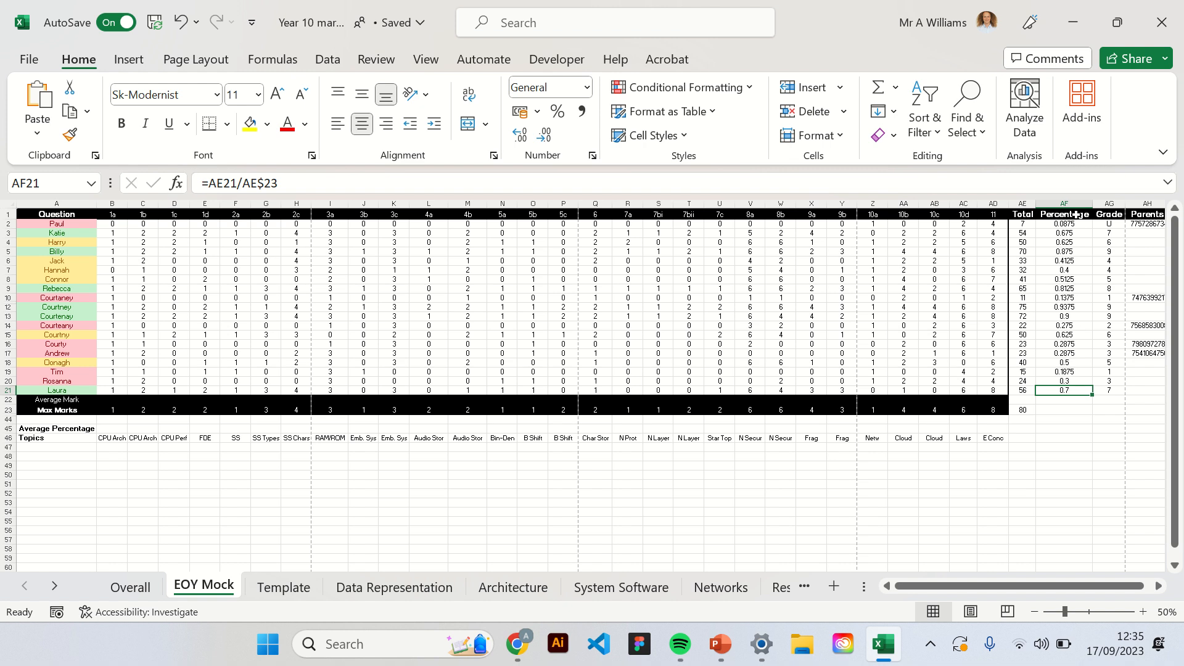
pyautogui.moveTo(1076, 225); pyautogui.dragTo(1079, 391)
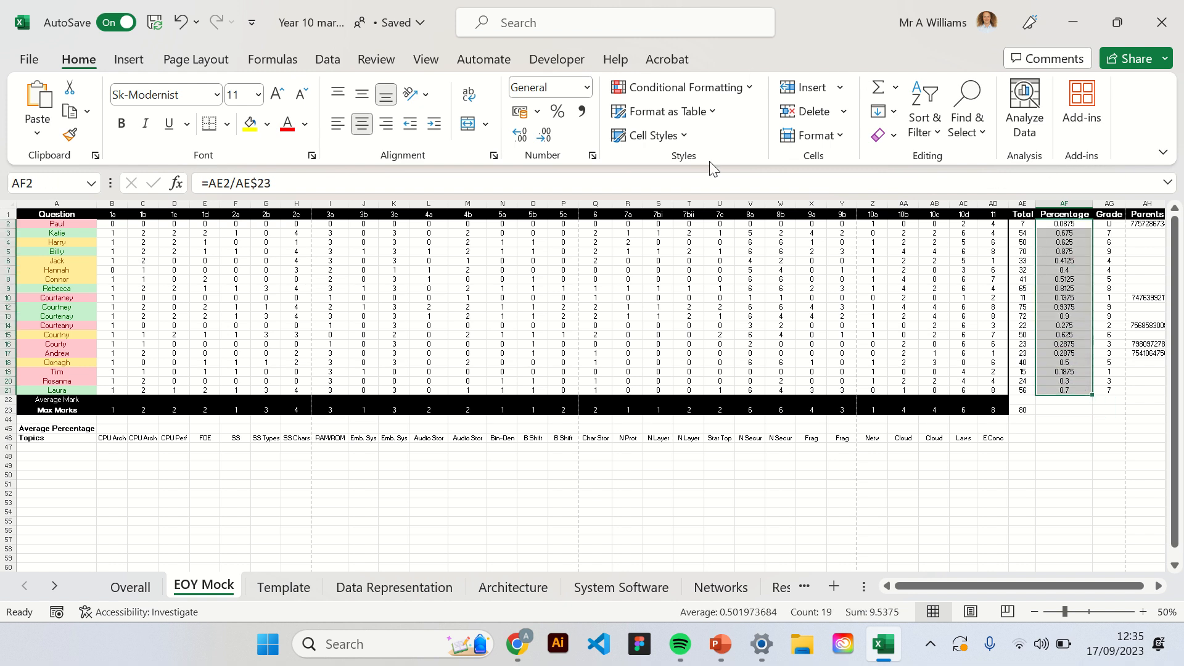
pyautogui.click(586, 87)
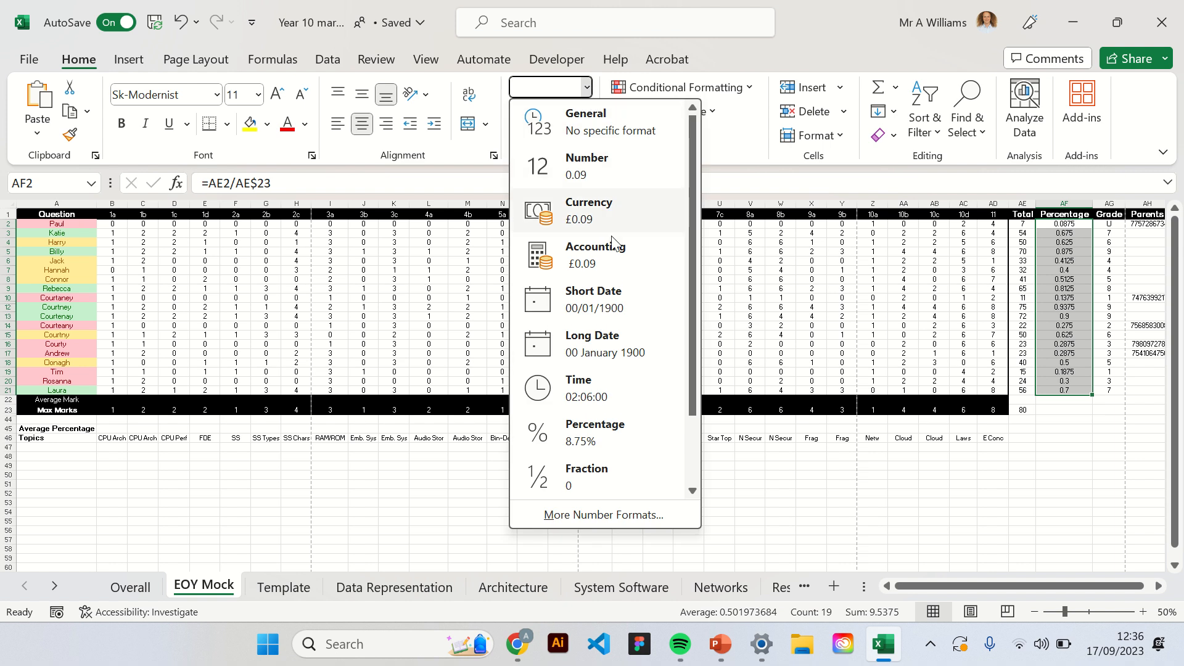
pyautogui.click(597, 433)
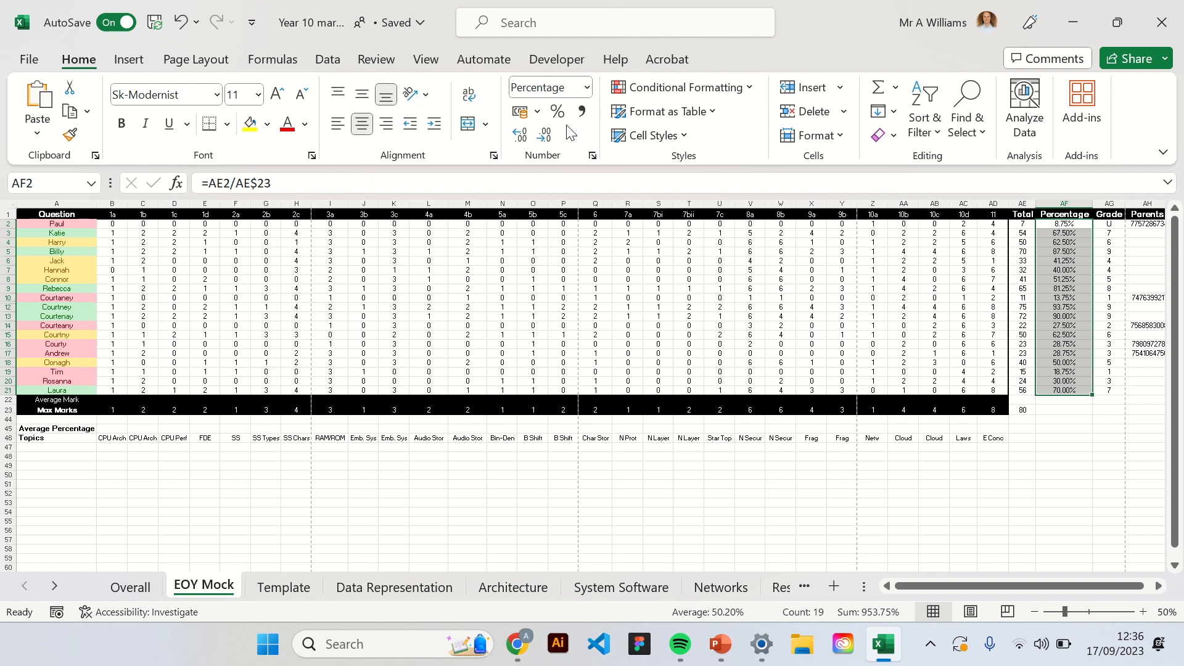
pyautogui.click(550, 140)
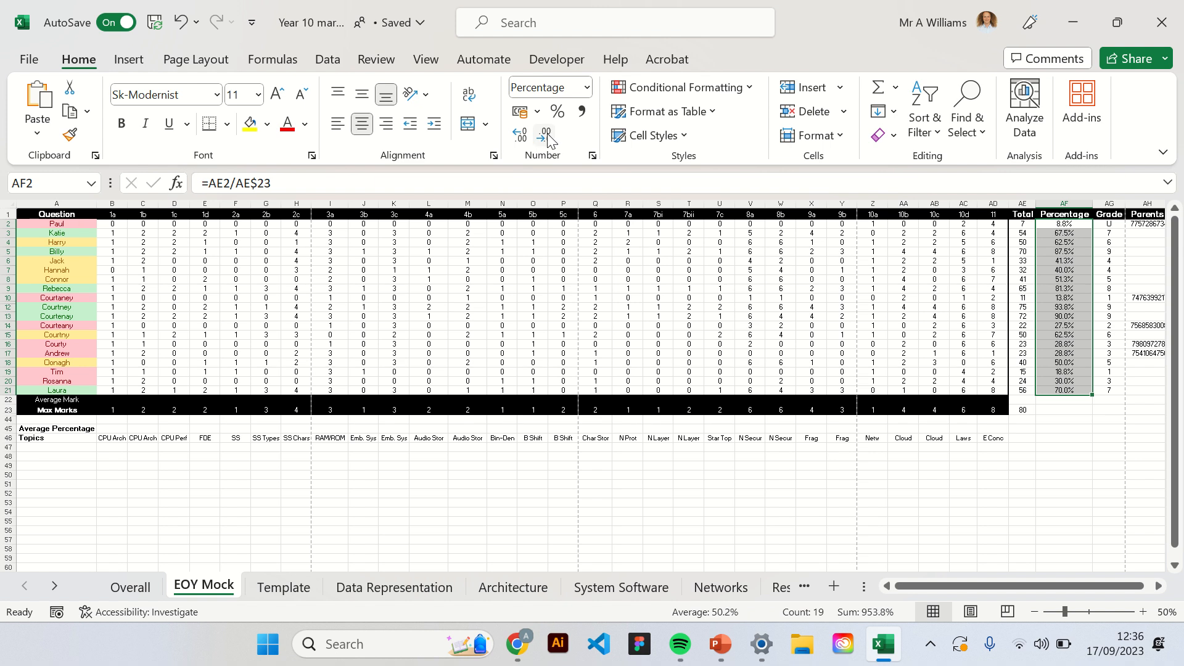
pyautogui.click(550, 140)
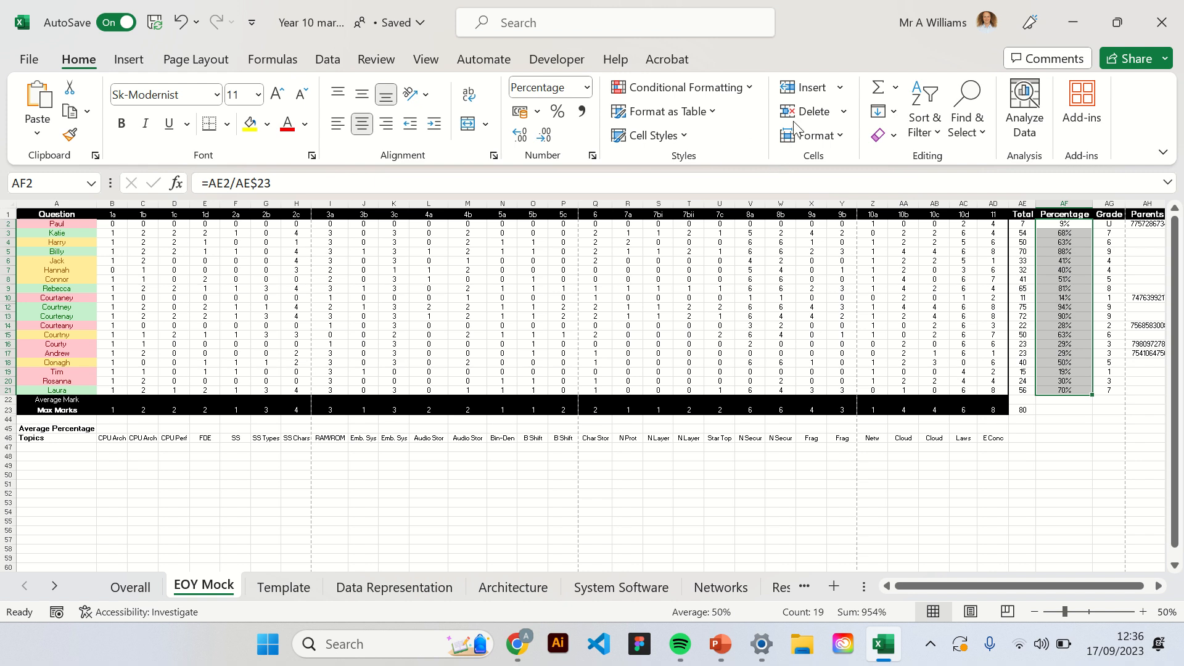
# Apply the green-yellow-red colour scale conditional formatting to the pupils' percentages in AF2:AF21.
pyautogui.click(749, 88)
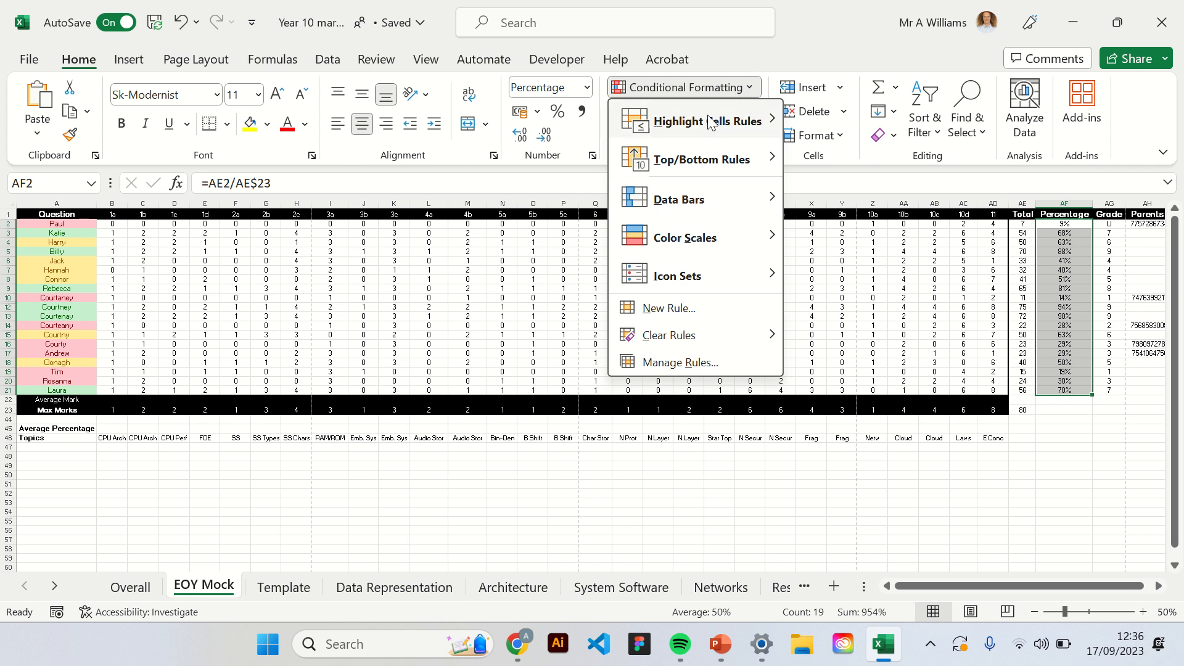
pyautogui.moveTo(701, 251)
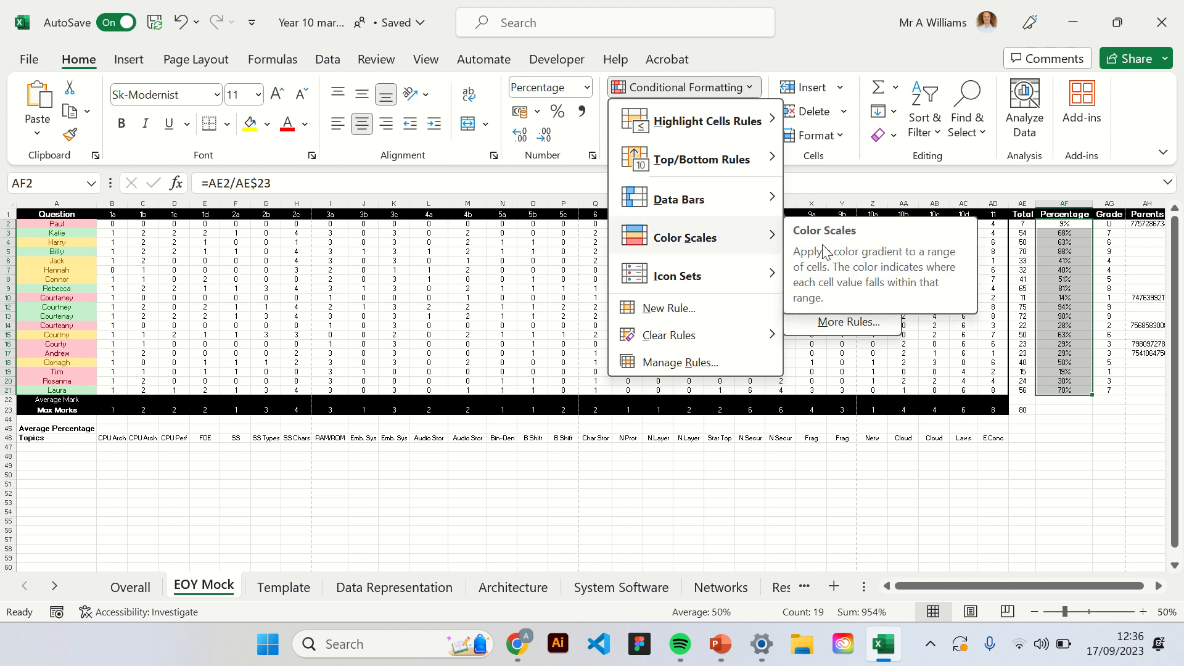
pyautogui.click(797, 231)
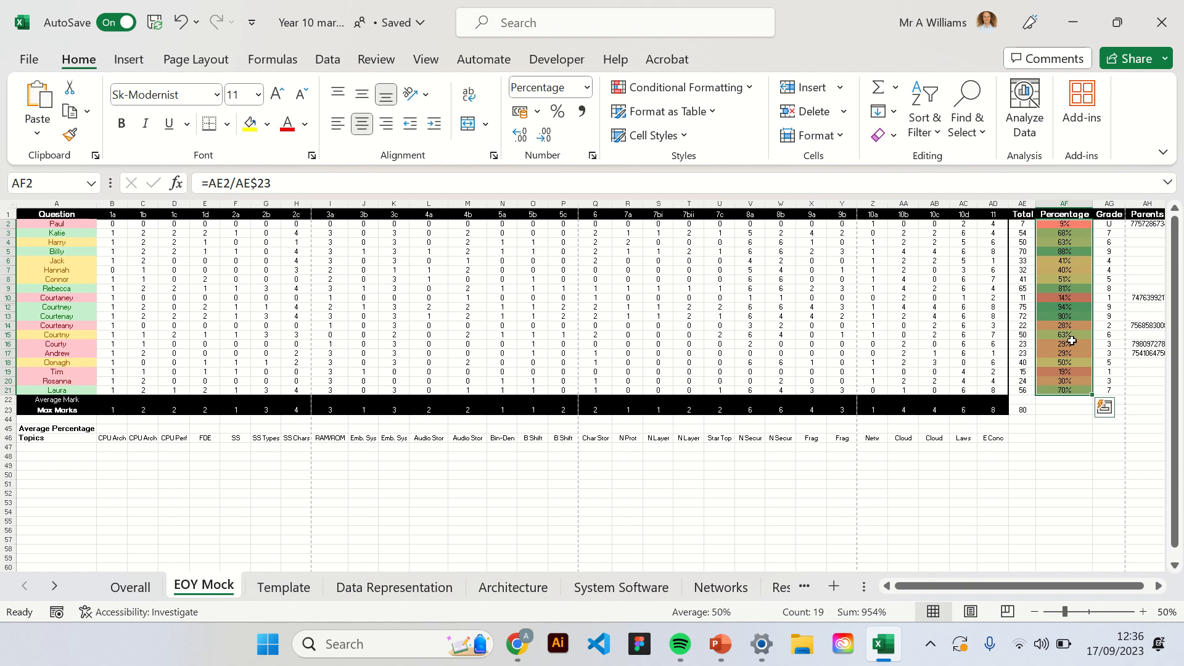
# Check several lower-scoring pupils' colour-coded percentages against the colour-coded names in column A.
pyautogui.click(1071, 353)
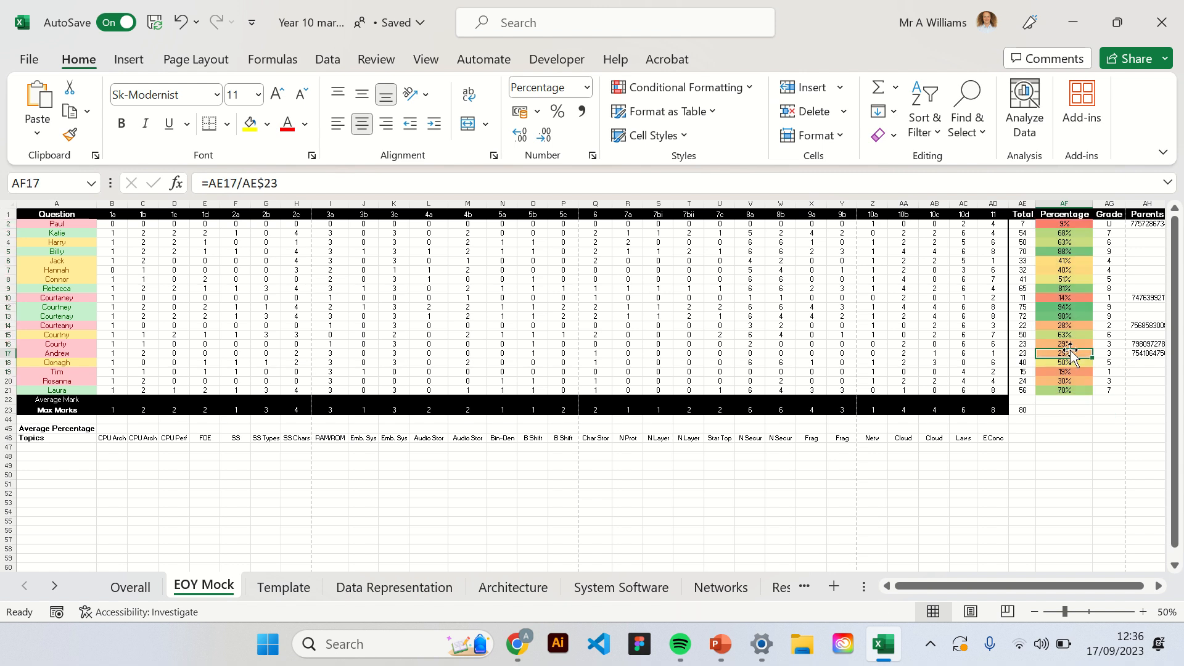
pyautogui.click(1079, 381)
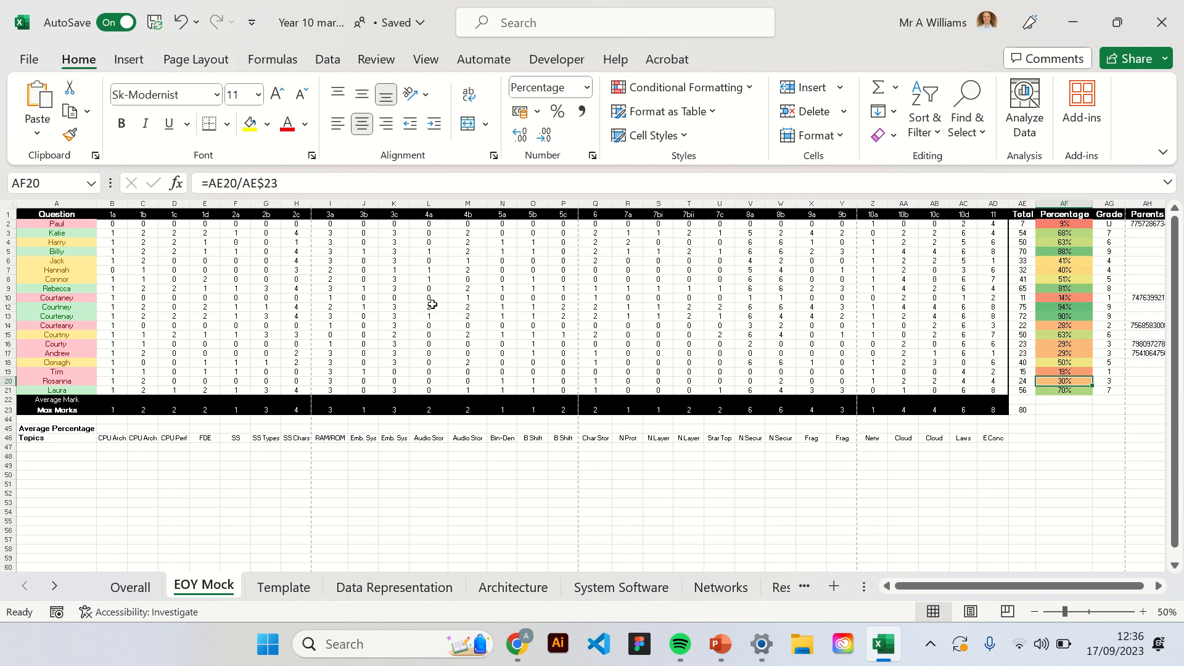
pyautogui.click(62, 317)
pyautogui.click(62, 344)
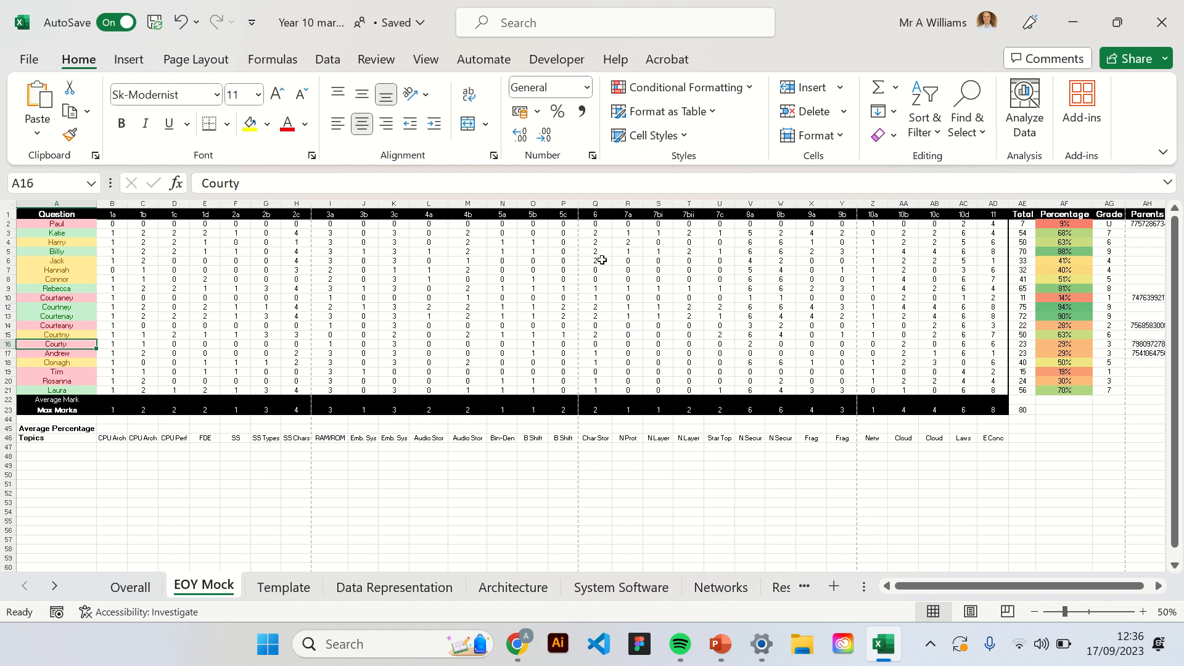
pyautogui.click(1056, 333)
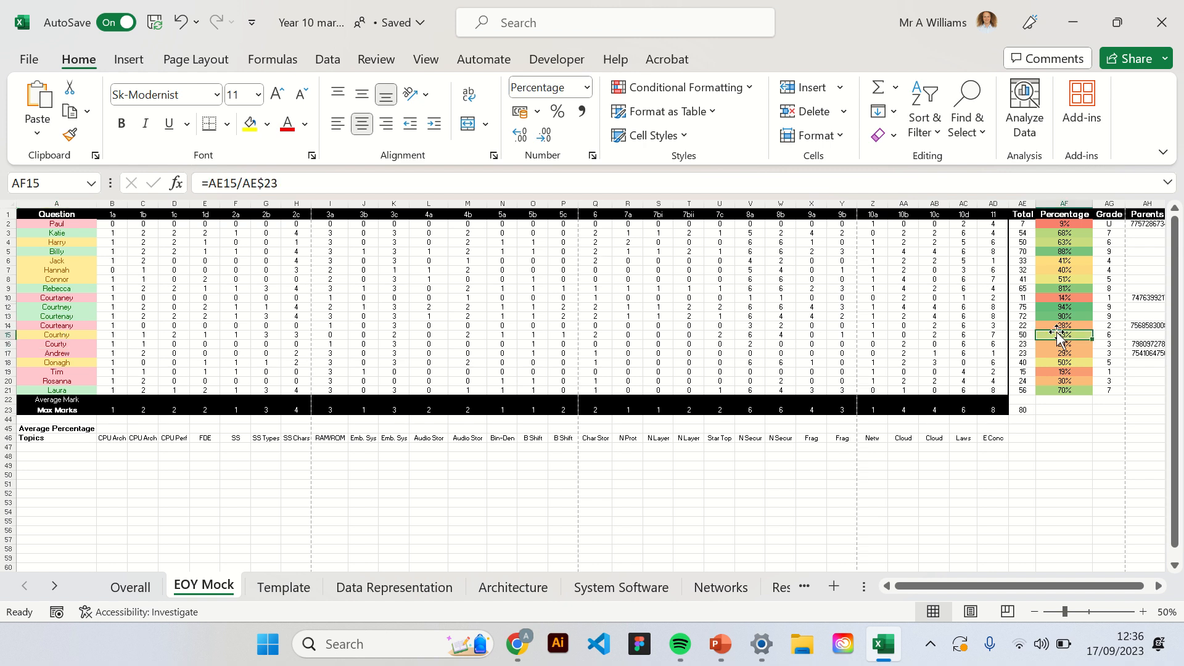
# Examine the nested IF formula in AG2, going through its logical test, value if true and value if false.
pyautogui.click(1113, 223)
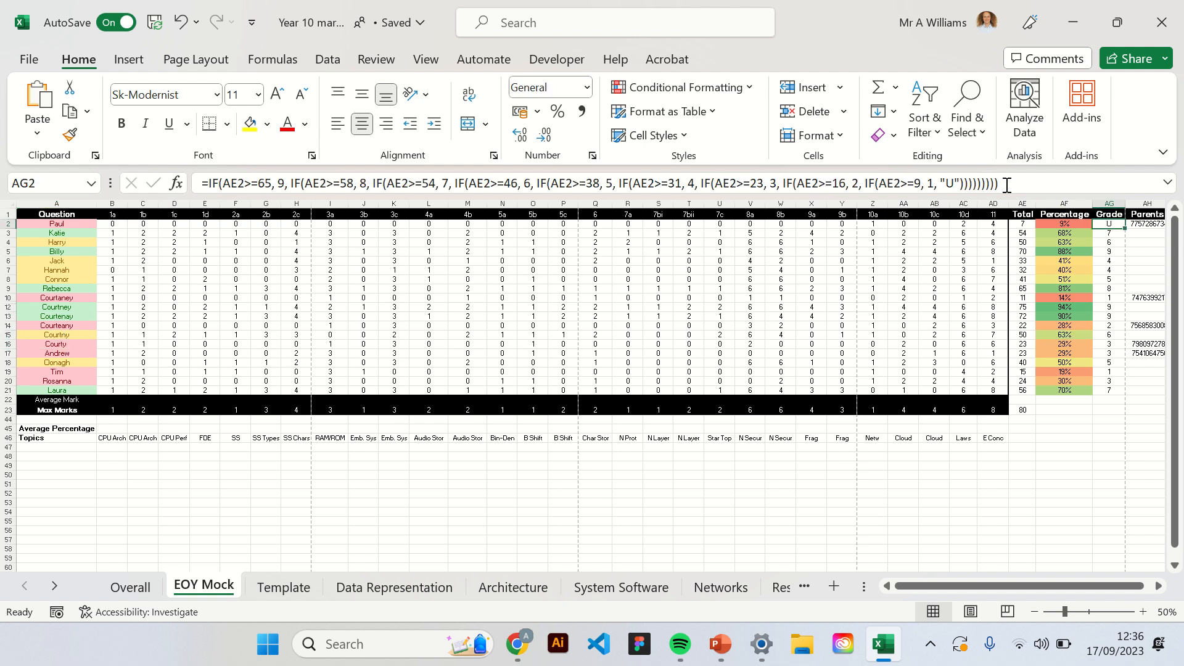
pyautogui.moveTo(1006, 185)
pyautogui.mouseDown()
pyautogui.moveTo(876, 185)
pyautogui.moveTo(427, 256)
pyautogui.moveTo(191, 258)
pyautogui.moveTo(450, 181)
pyautogui.moveTo(1016, 183)
pyautogui.mouseUp()
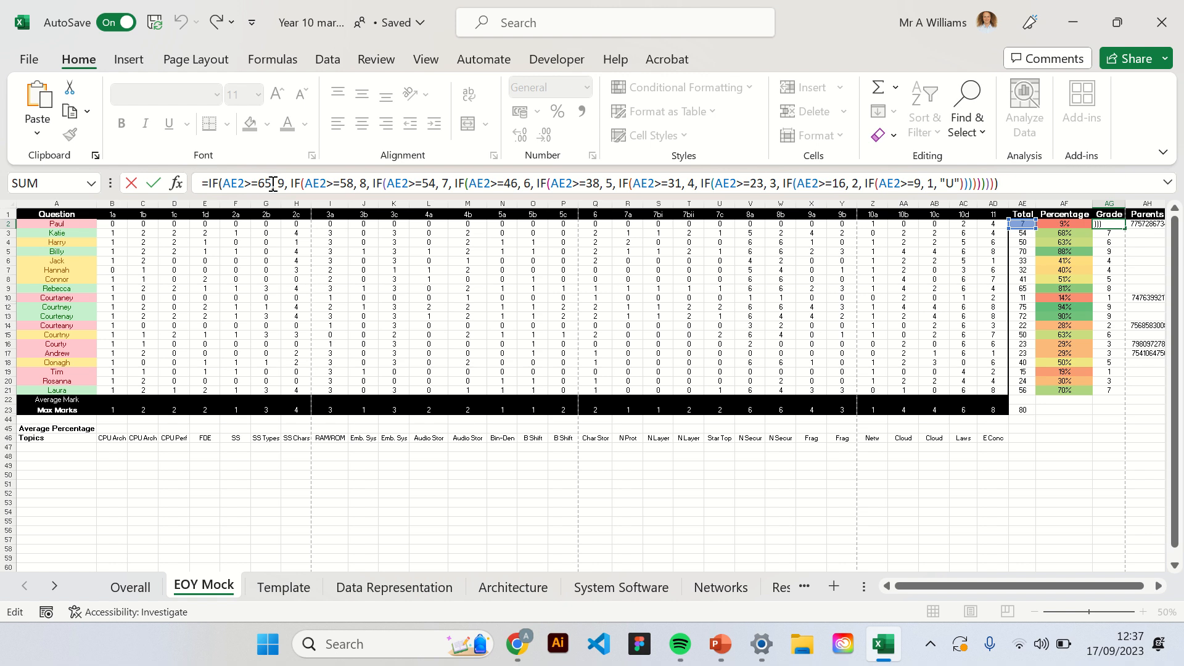
pyautogui.click(216, 183)
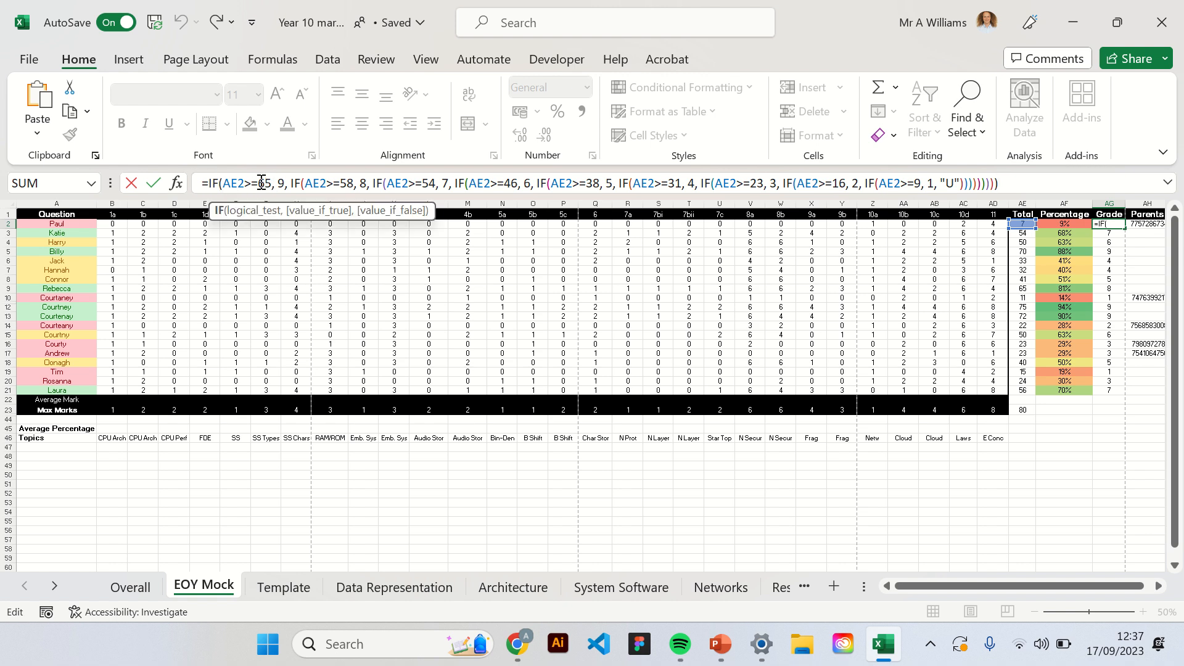
pyautogui.click(253, 183)
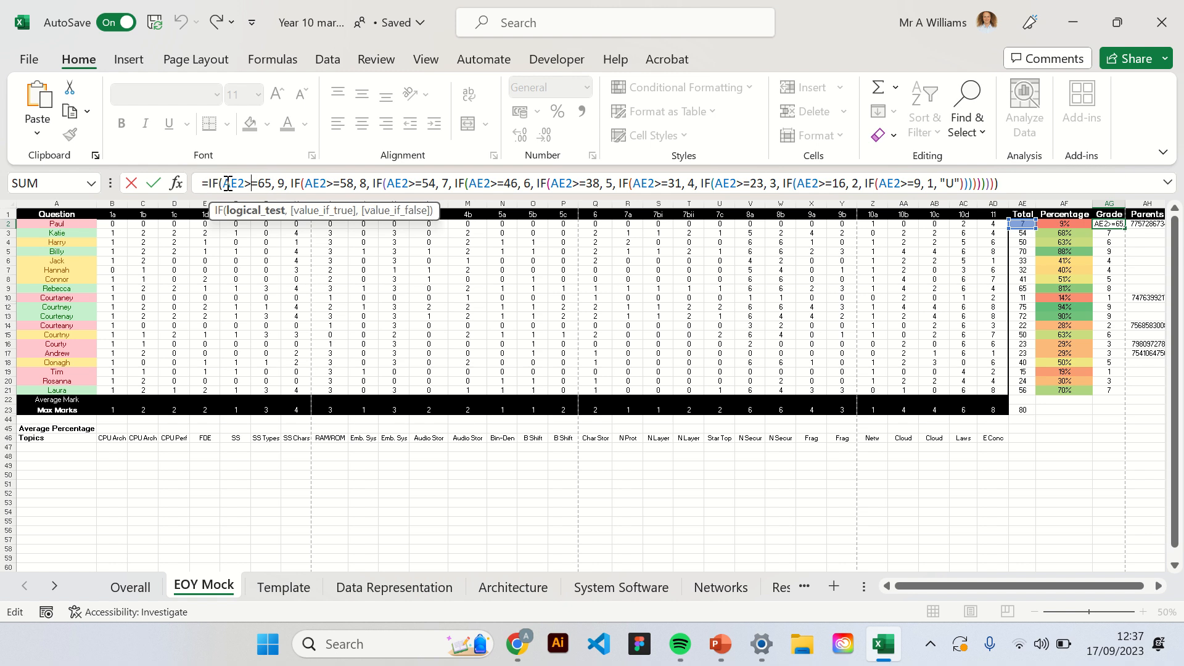
pyautogui.moveTo(227, 184); pyautogui.dragTo(268, 186)
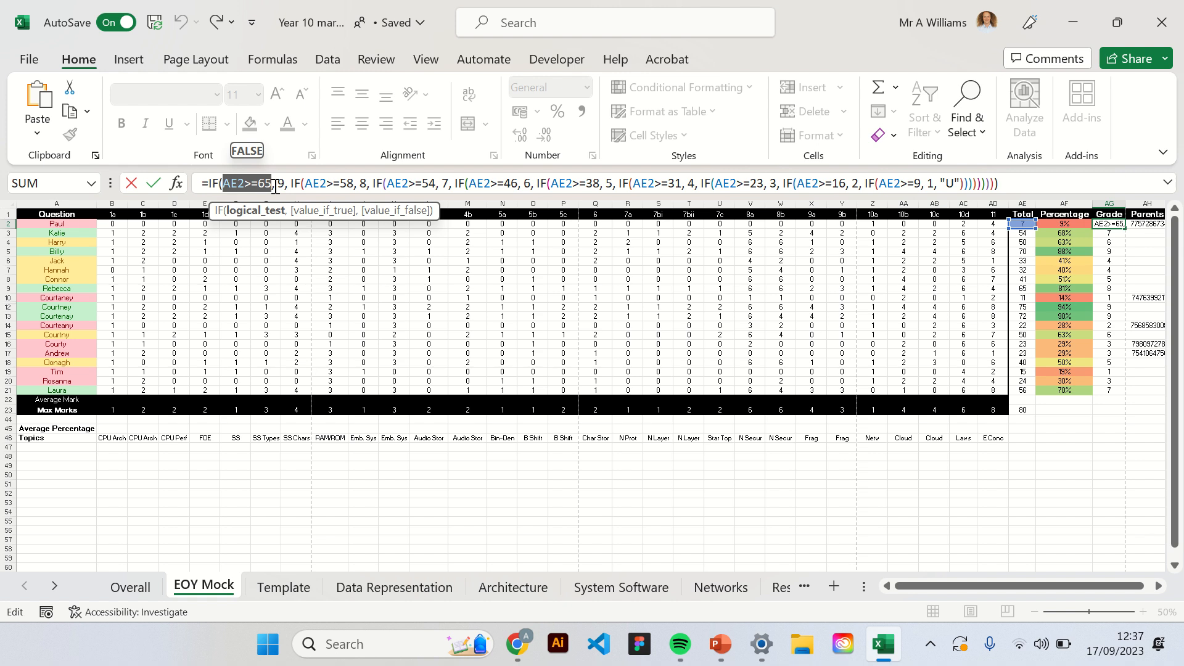
pyautogui.moveTo(285, 183); pyautogui.dragTo(279, 184)
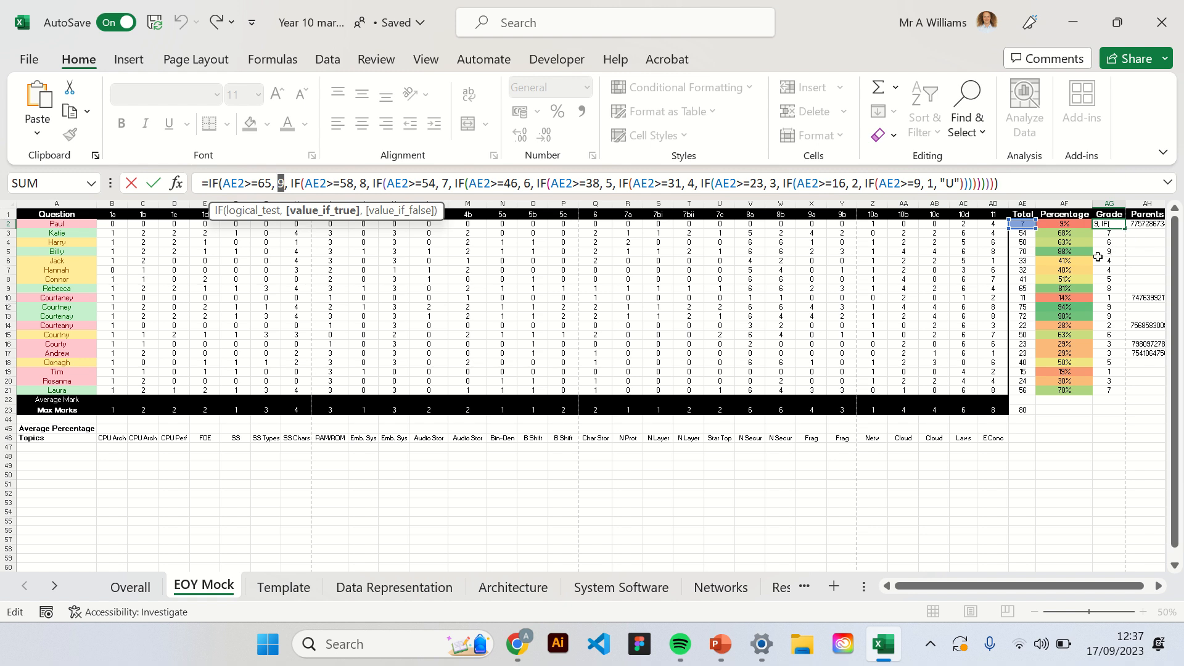
pyautogui.click(296, 185)
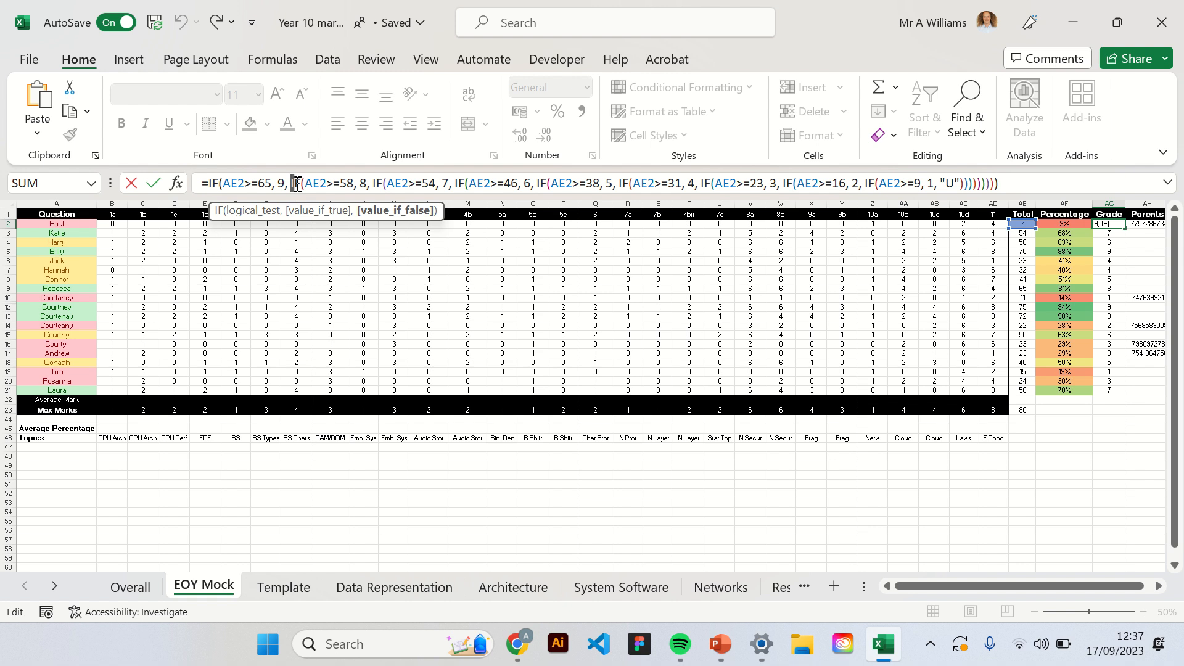
pyautogui.moveTo(296, 185); pyautogui.dragTo(996, 183)
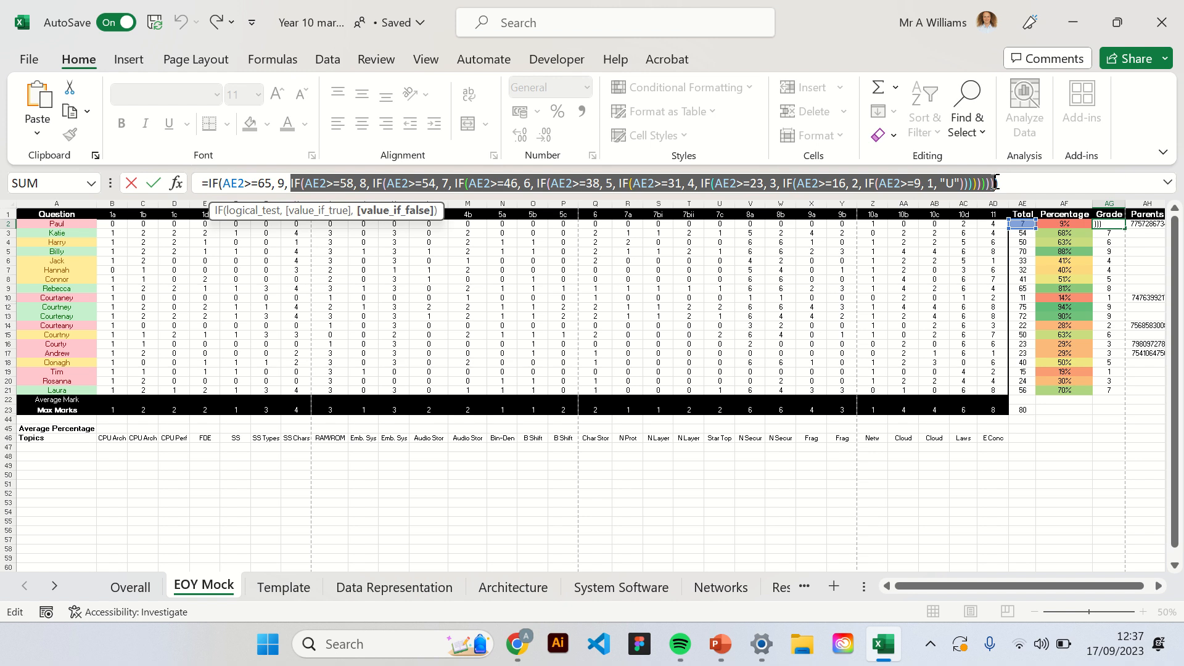
pyautogui.click(353, 182)
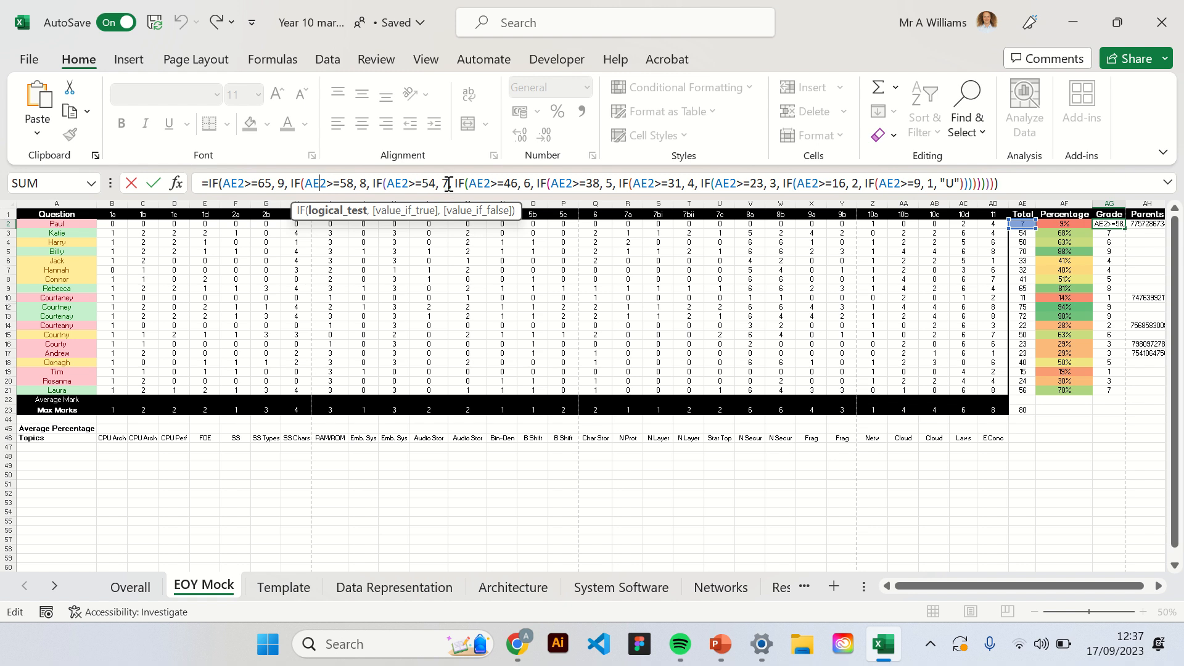
pyautogui.click(1026, 183)
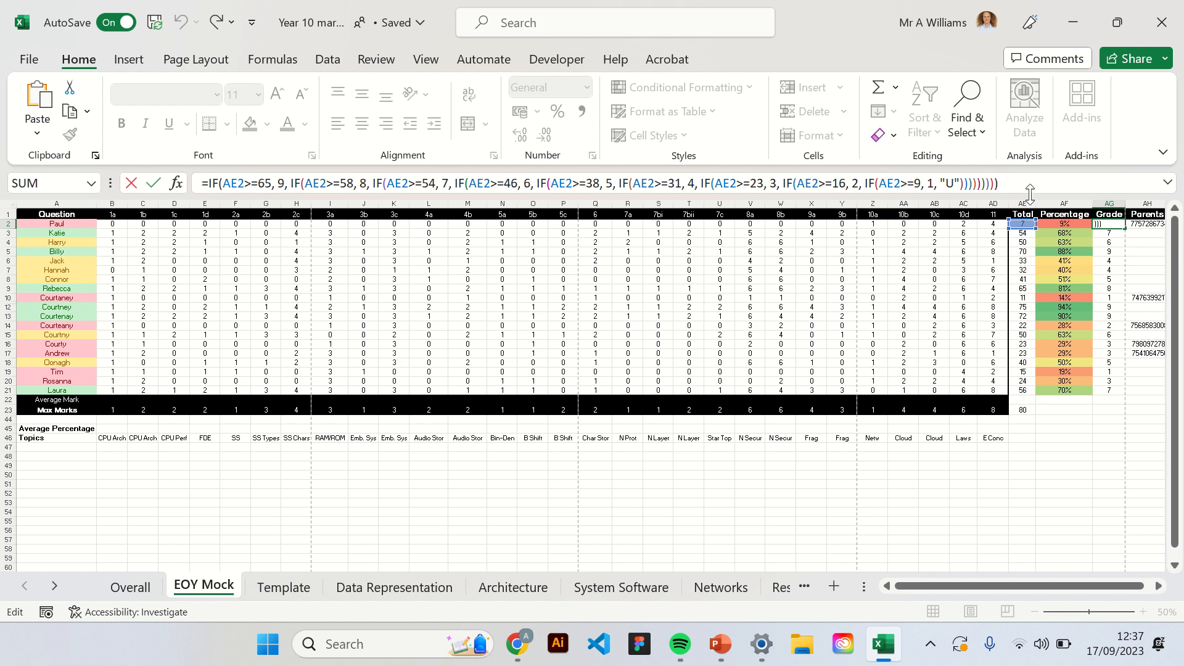
pyautogui.press('Return')
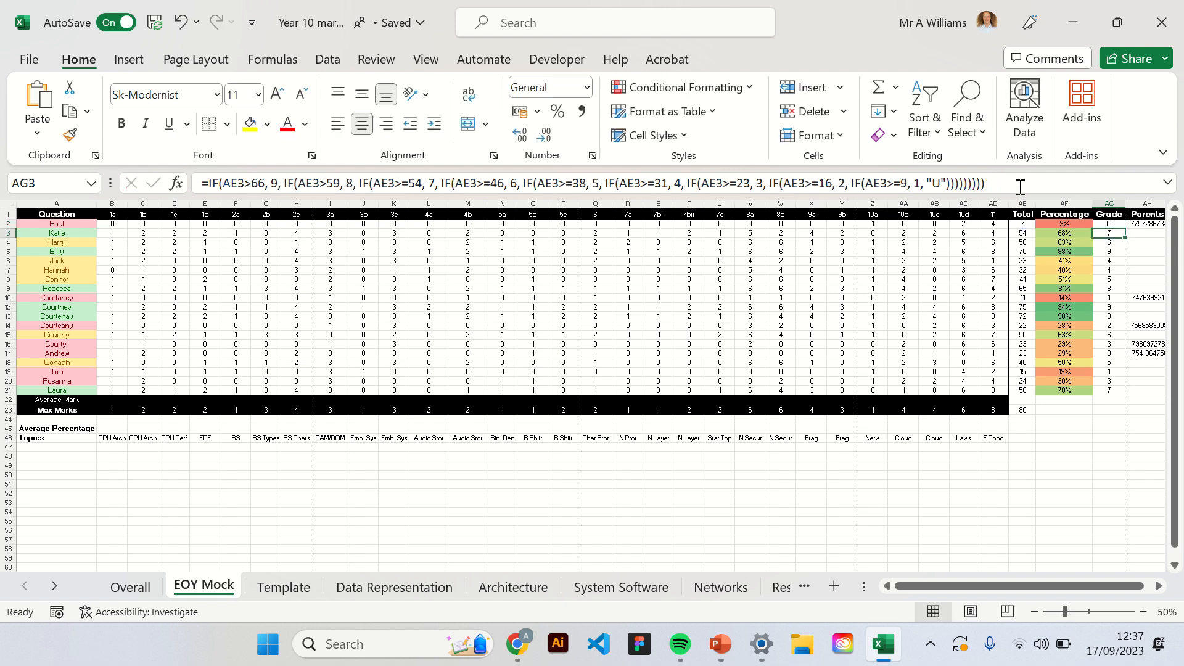
# Compare the grade formulas in AG2 and AG21, and view the first pupil's entry in the Parents column.
pyautogui.click(1117, 223)
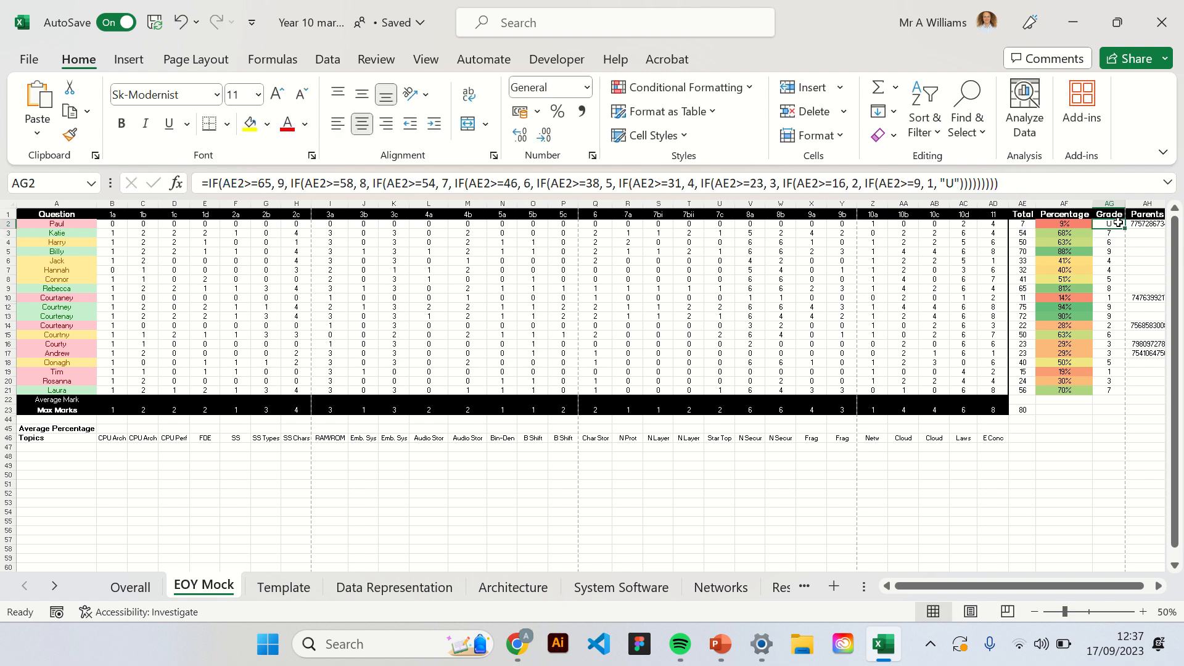
pyautogui.click(1110, 390)
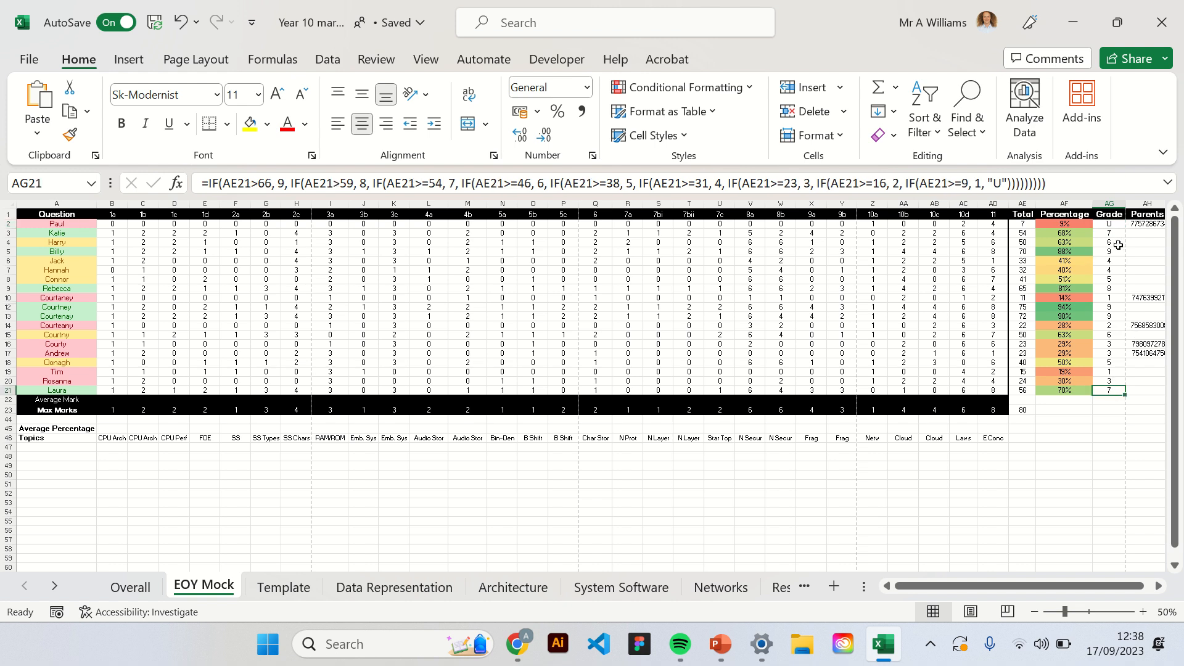
pyautogui.click(1152, 226)
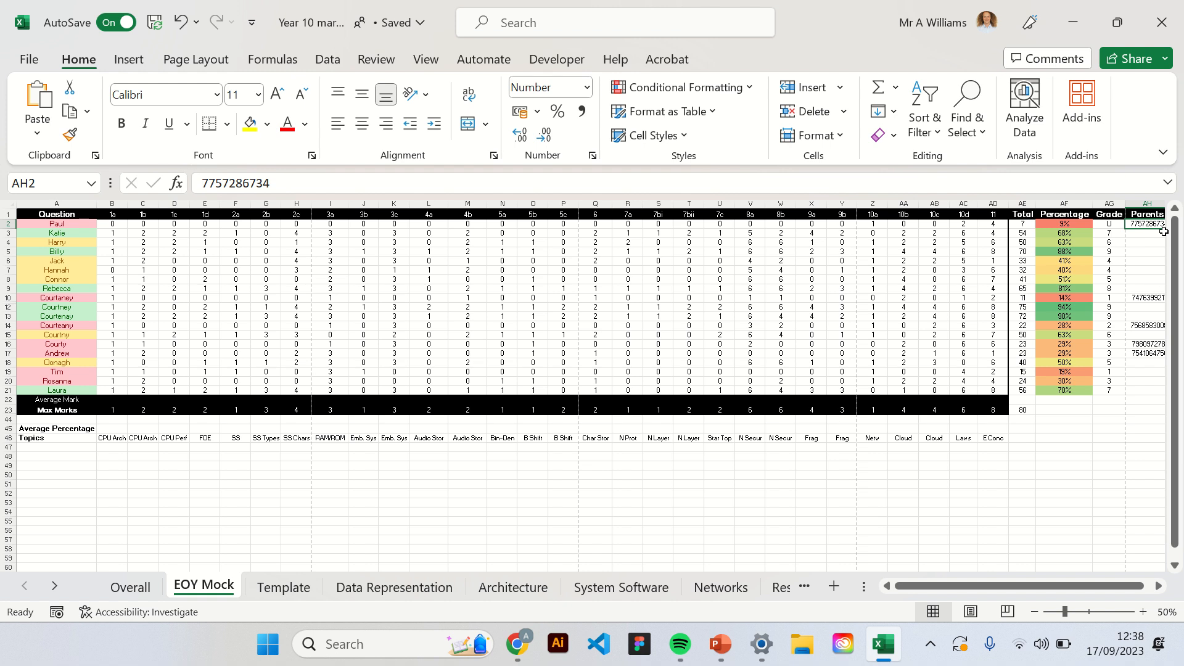
# Look through the contact numbers in the Parents column for the pupils in rows 2, 10, 14, 16 and 17.
pyautogui.click(1147, 297)
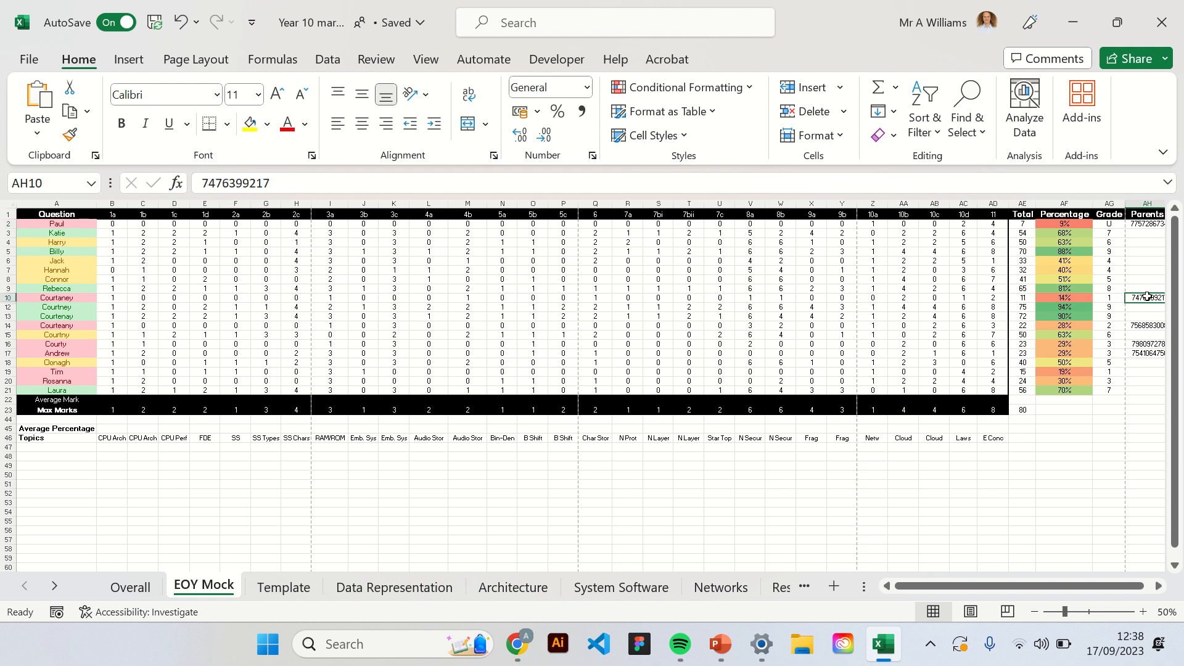
pyautogui.click(1142, 224)
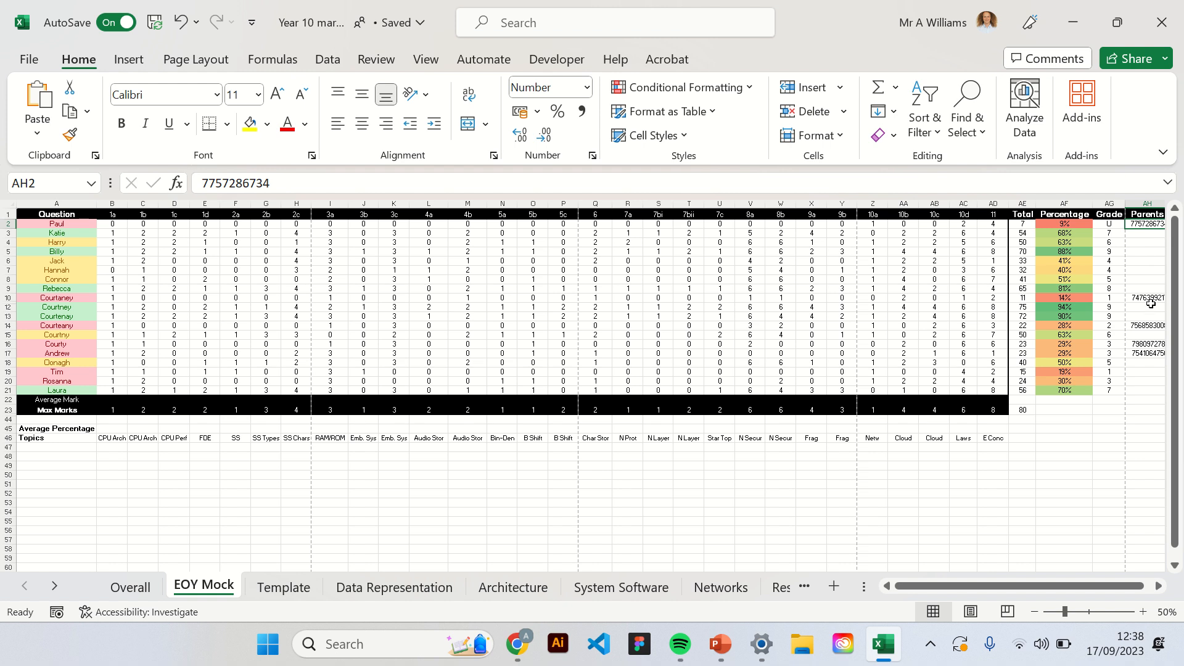
pyautogui.click(1149, 300)
pyautogui.click(1160, 326)
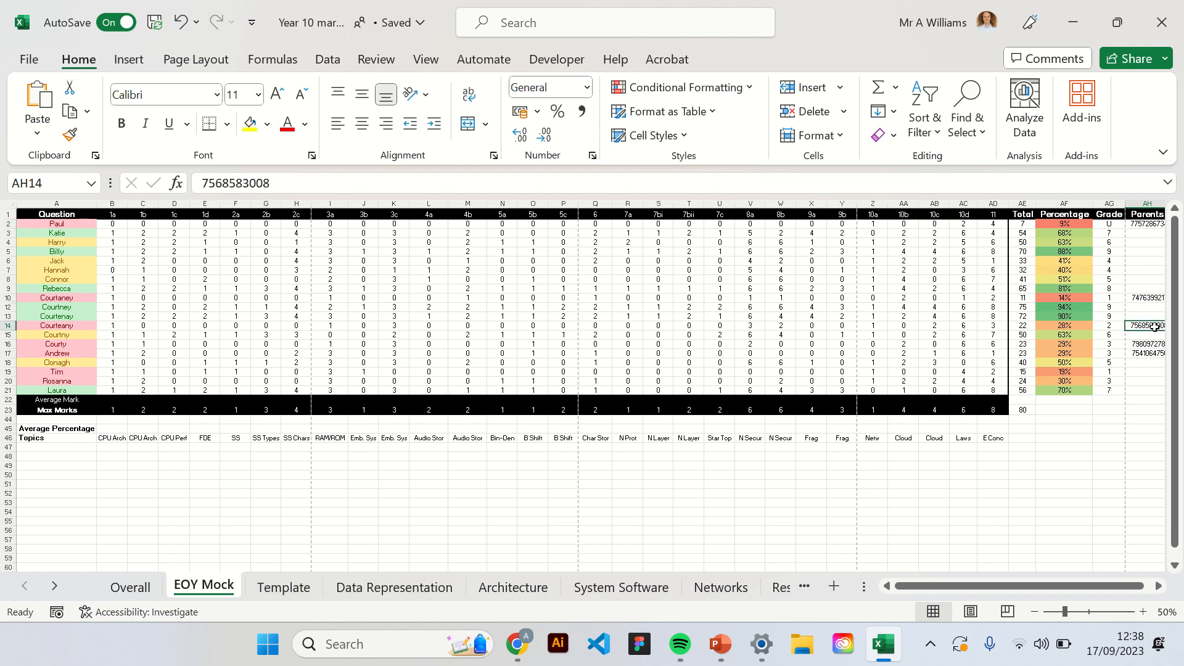
pyautogui.click(1148, 353)
pyautogui.click(1145, 344)
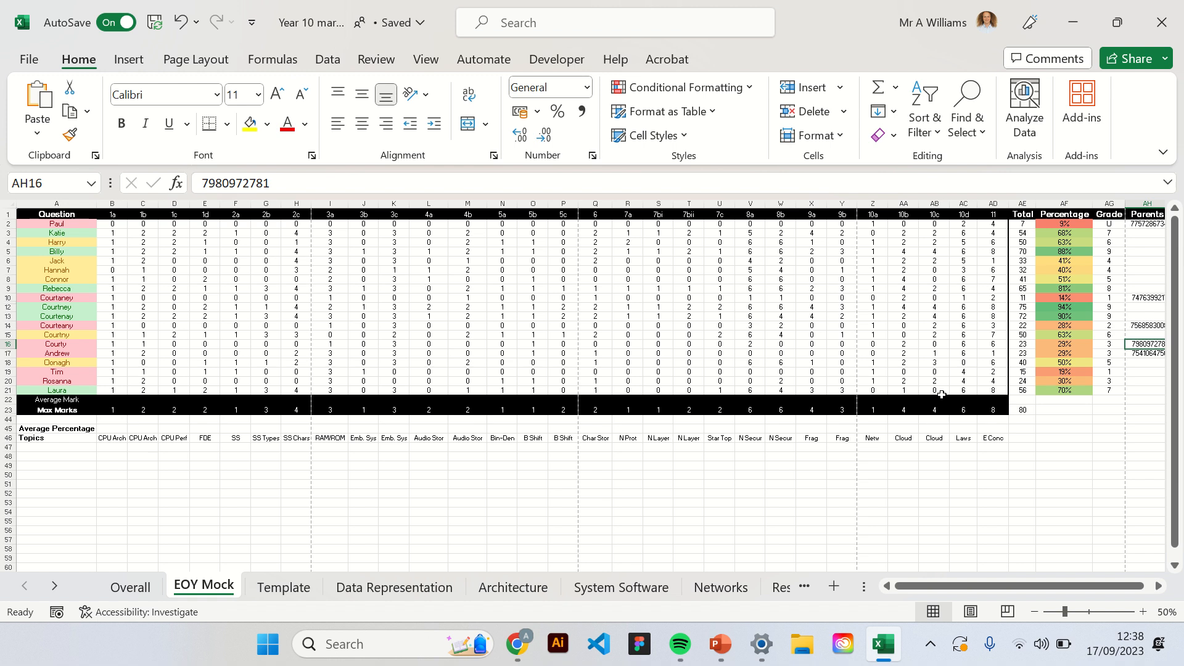
pyautogui.hscroll(2, 926, 404)
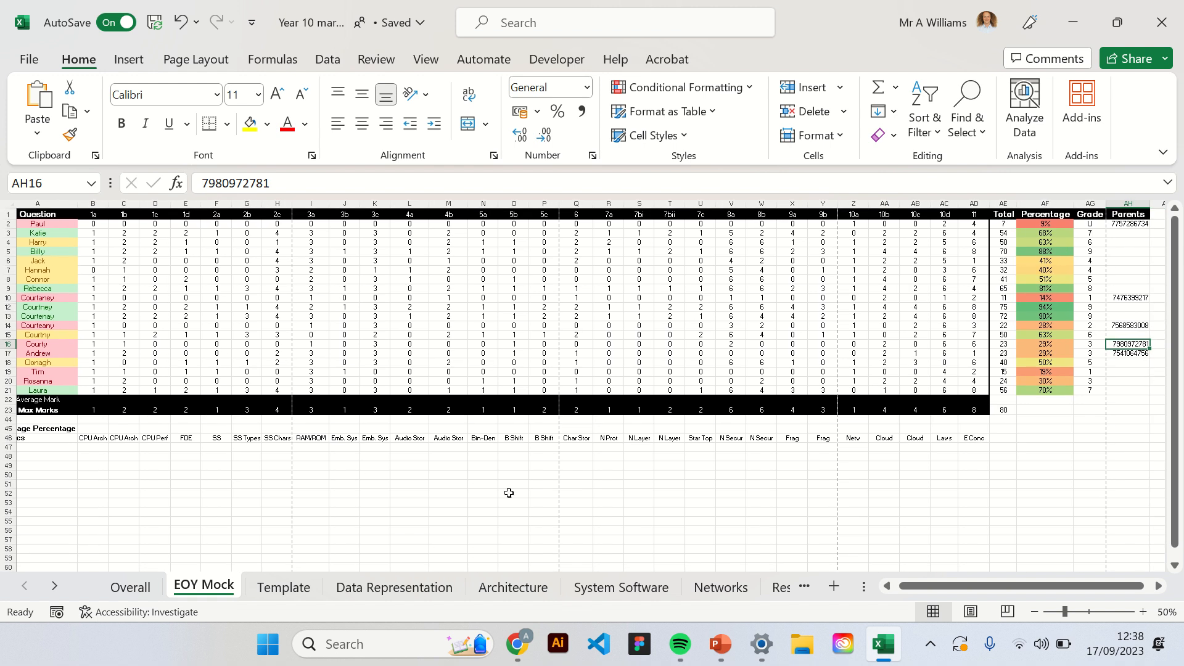
pyautogui.hscroll(-2, 498, 493)
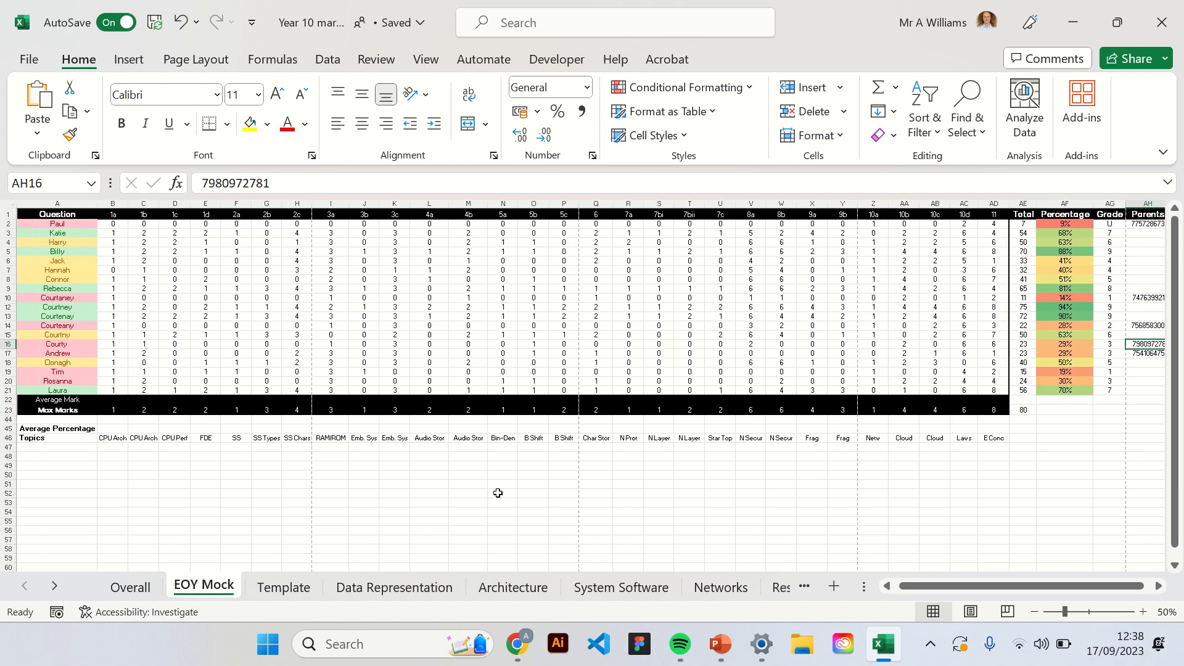
# Calculate question 1a's average mark in B22 with =AVERAGE(B2:B21), and fill the formula across the Average Mark row to AD22.
pyautogui.click(111, 402)
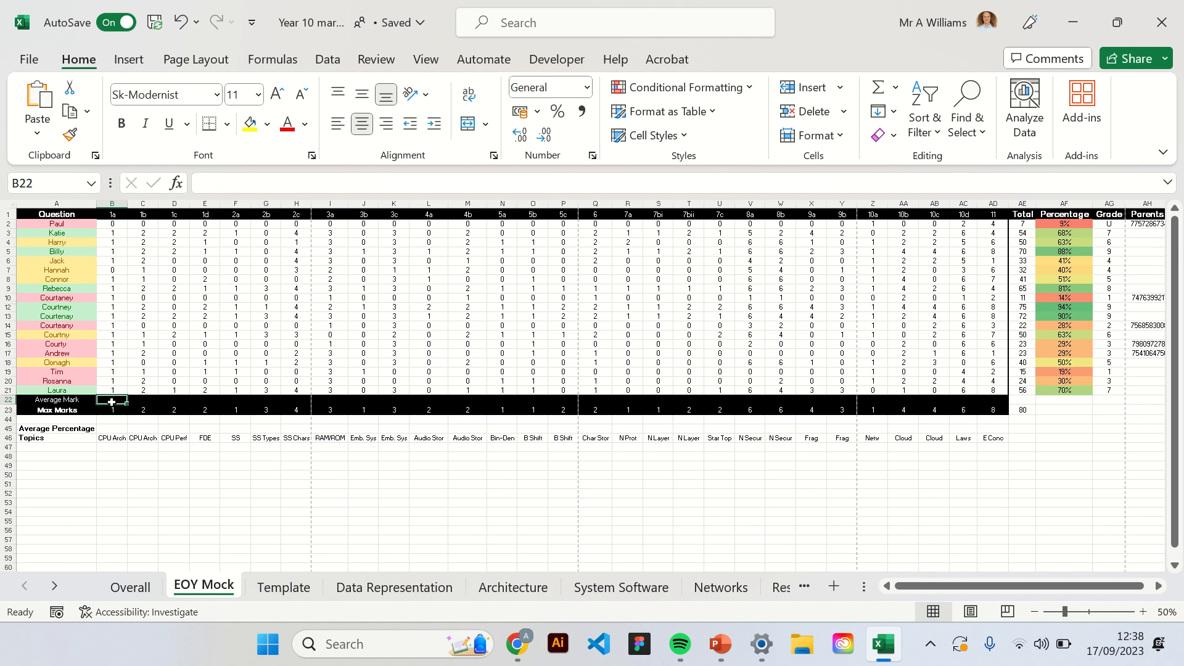
pyautogui.write('=')
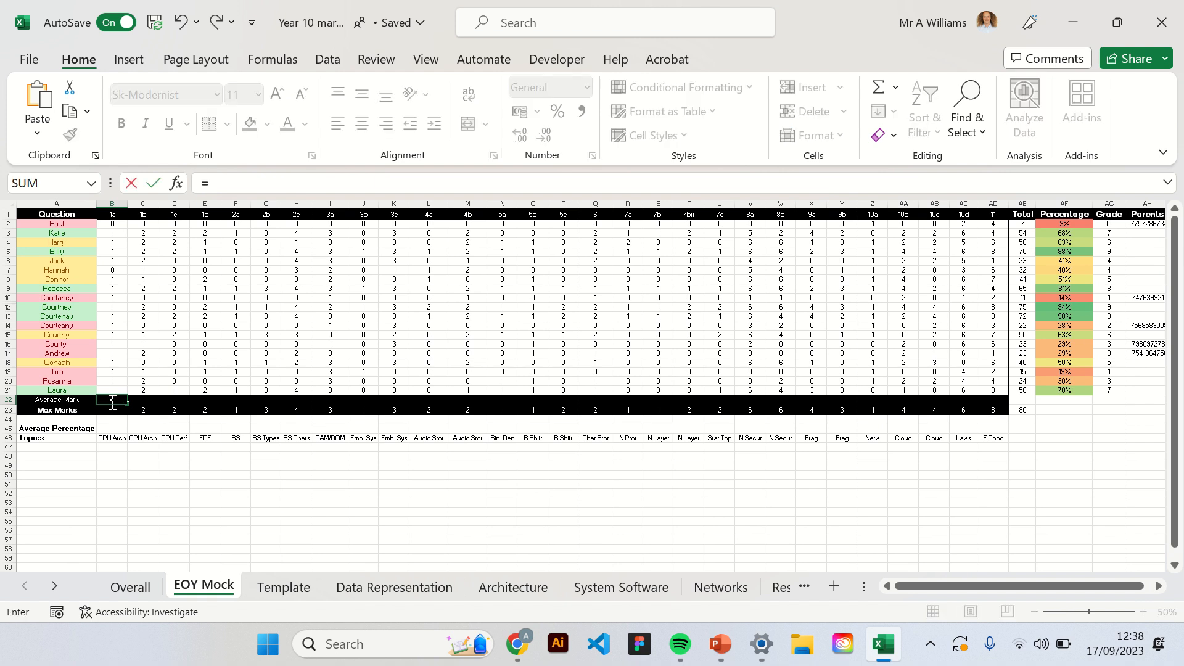
pyautogui.write('AVERage')
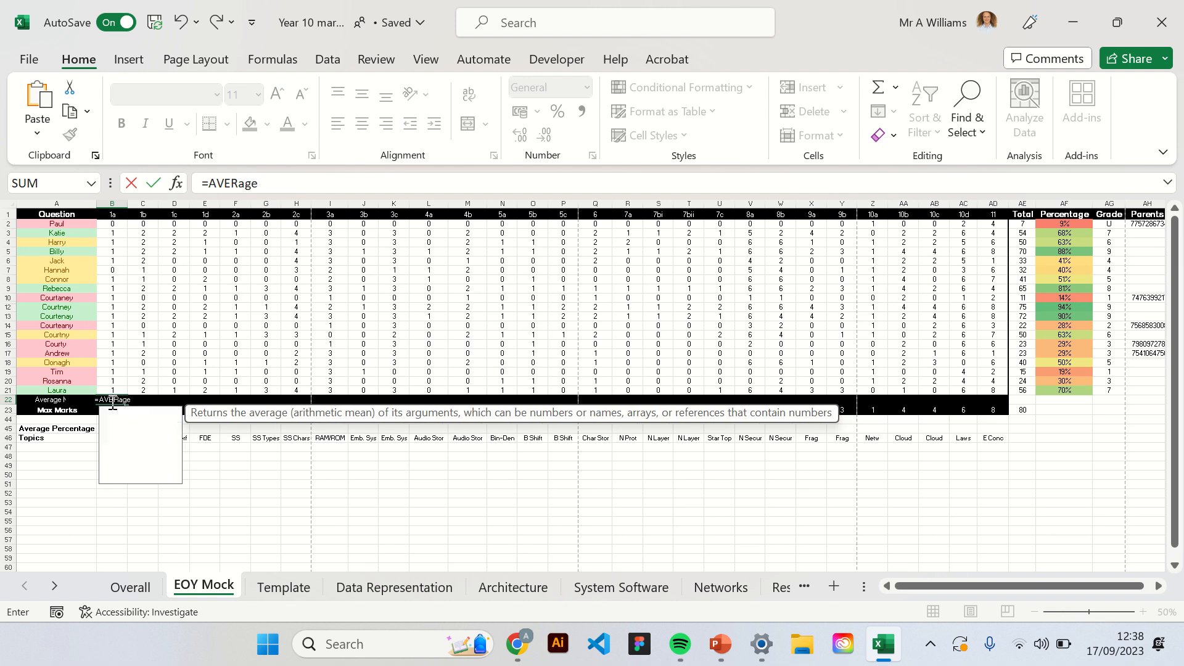
pyautogui.press('BackSpace')
pyautogui.press('BackSpace')
pyautogui.press('BackSpace')
pyautogui.write('AG')
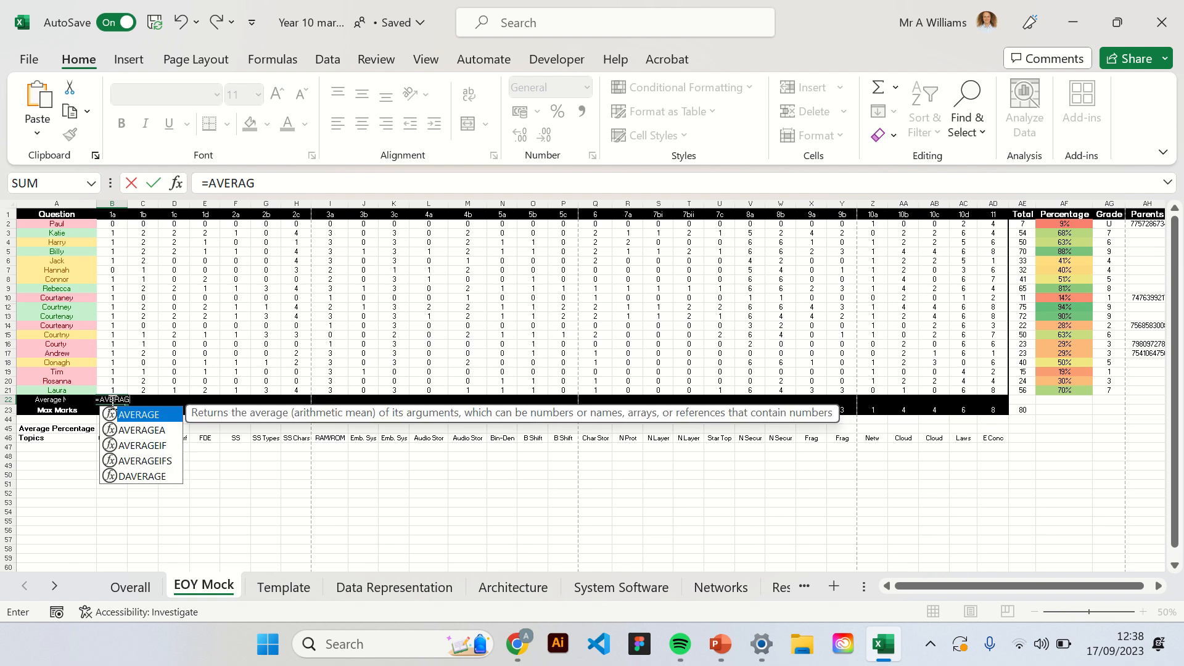
pyautogui.write('E(')
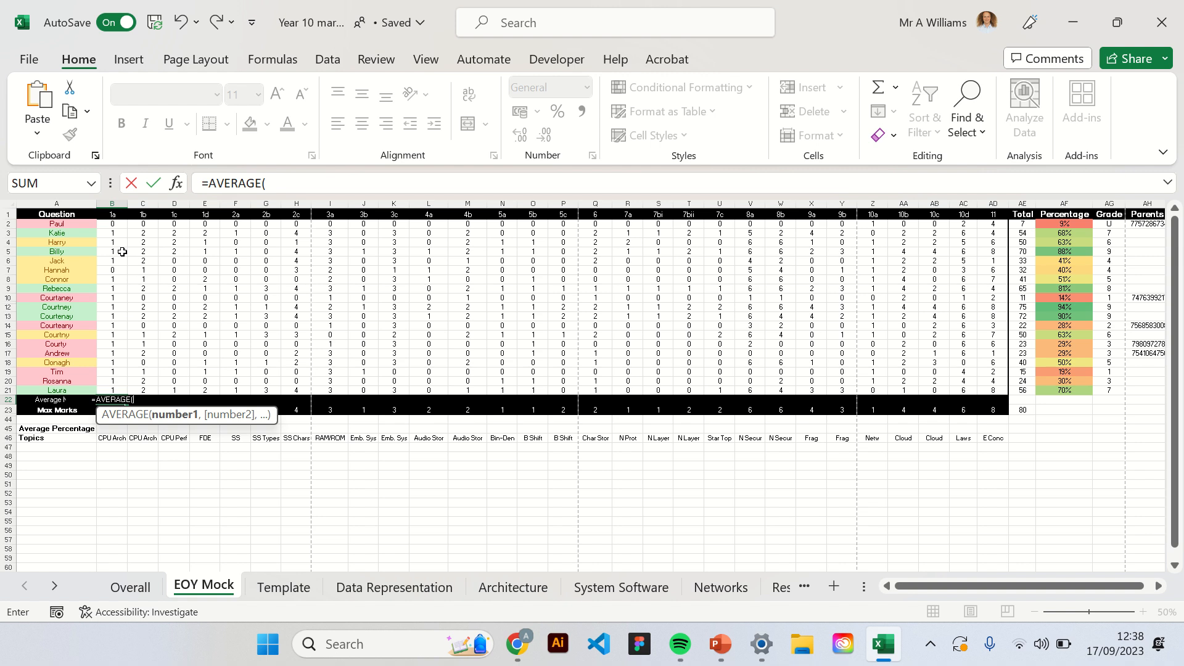
pyautogui.moveTo(116, 226); pyautogui.dragTo(128, 389)
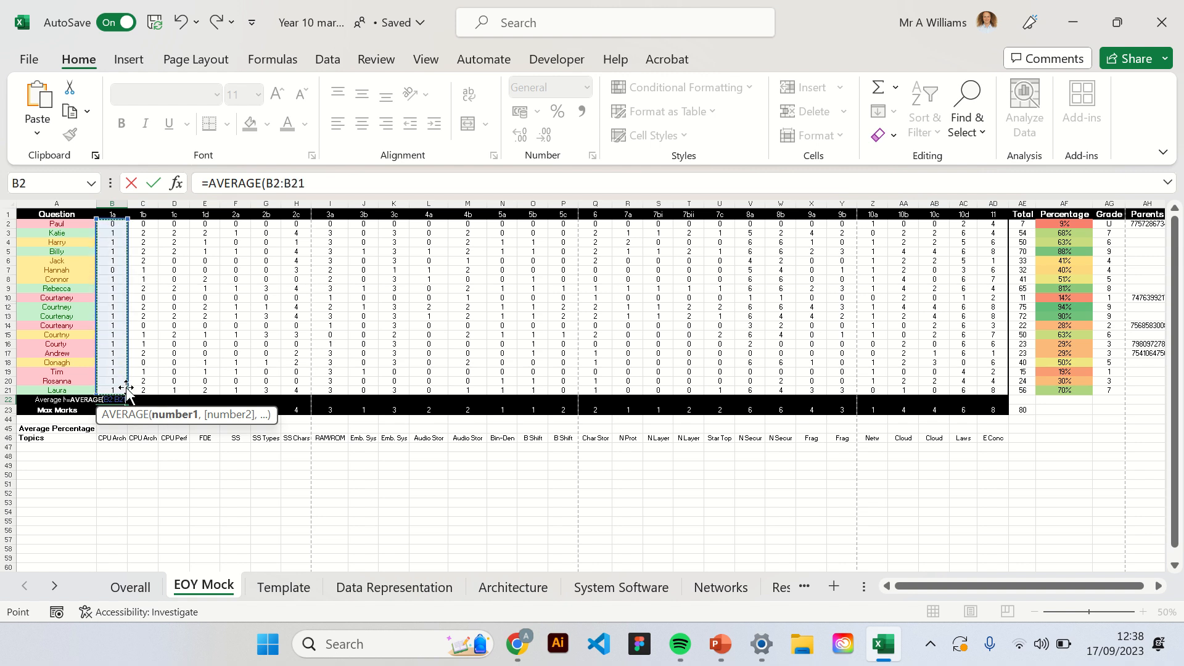
pyautogui.write(')')
pyautogui.press('Return')
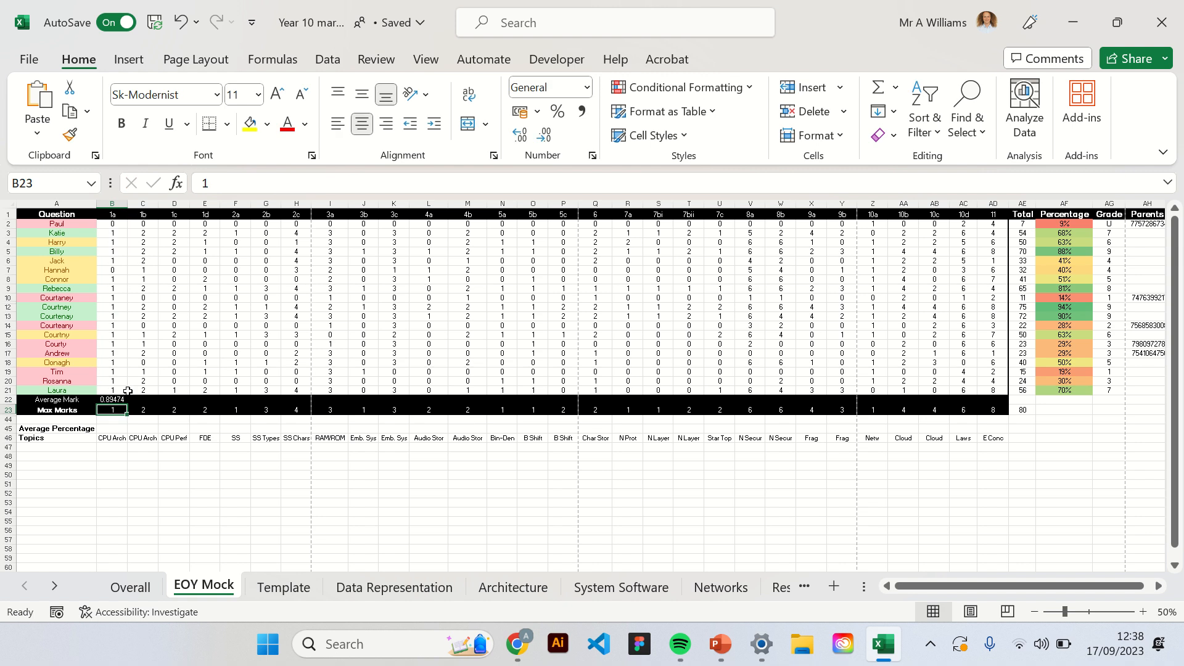
pyautogui.click(120, 399)
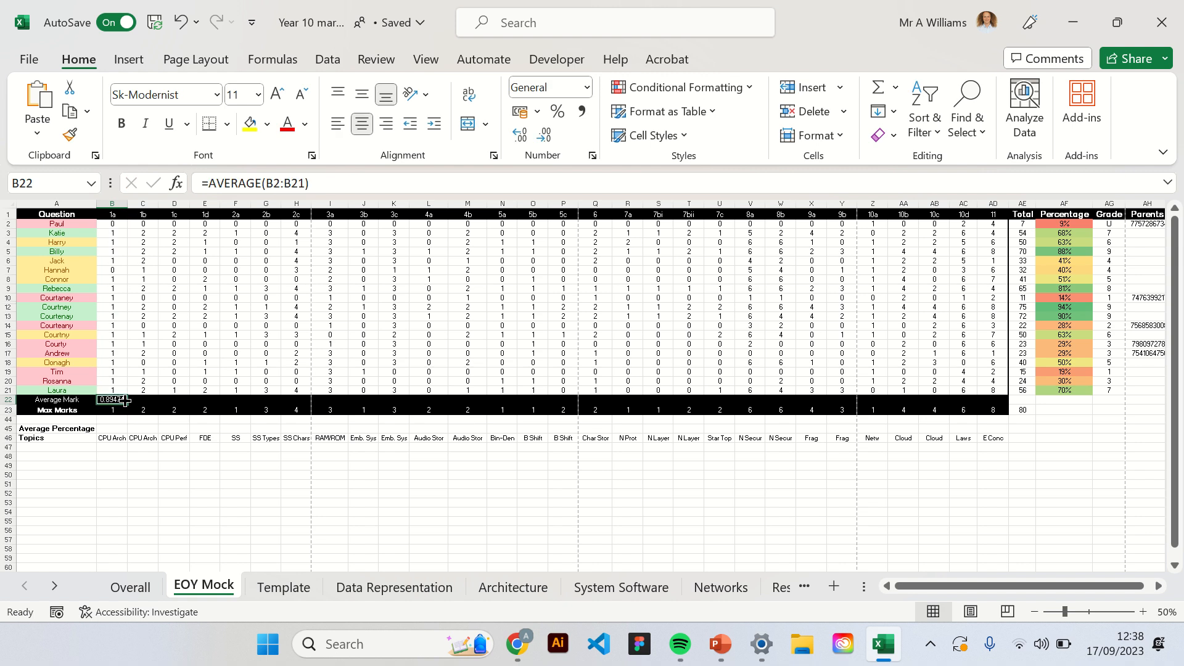
pyautogui.moveTo(125, 401); pyautogui.dragTo(999, 408)
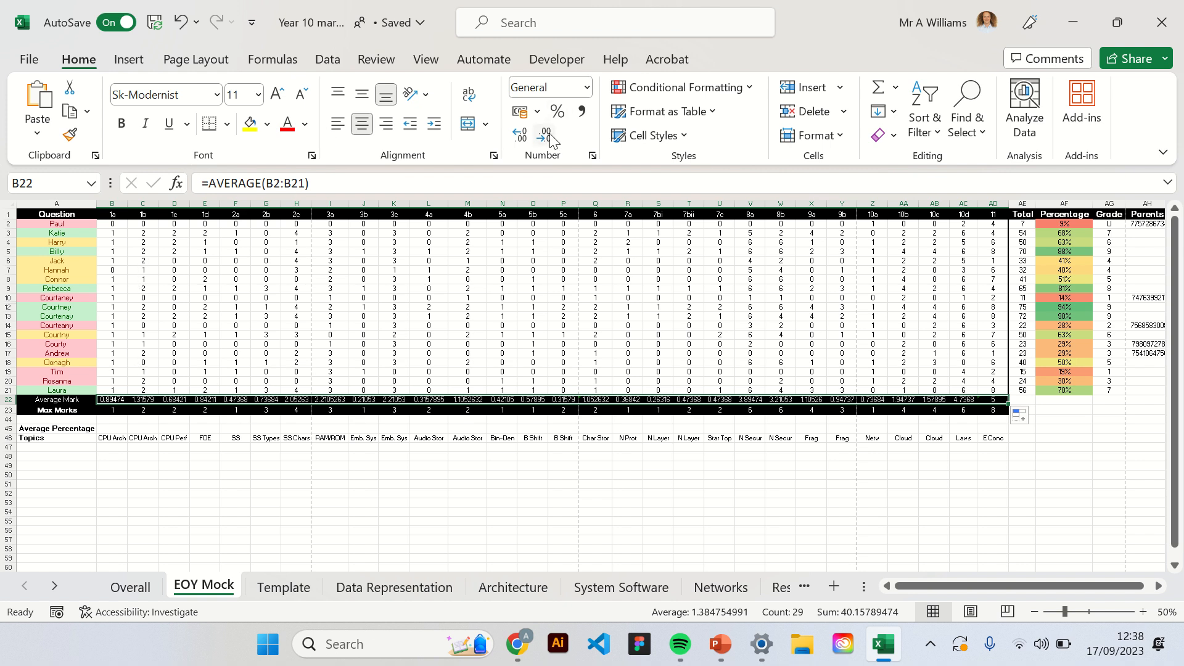
# Enter =B22/B23 in B45 for question 1a's average percentage, and fill the formula across the row to AD45.
pyautogui.click(120, 428)
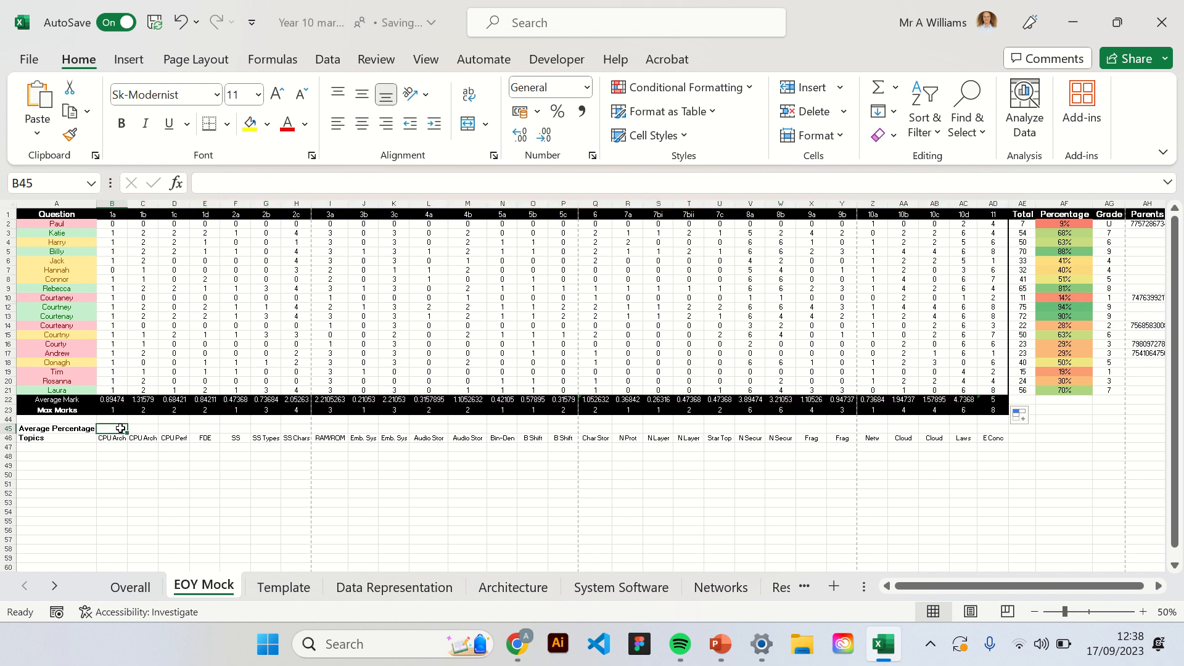
pyautogui.write('=')
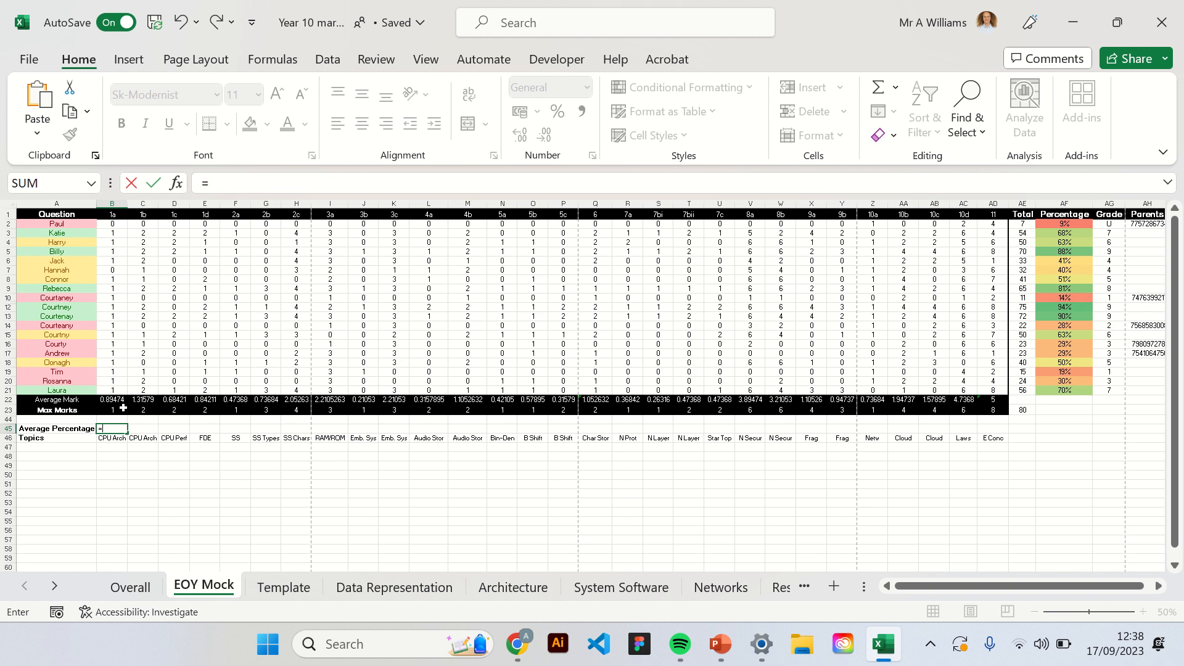
pyautogui.click(117, 398)
pyautogui.write('/')
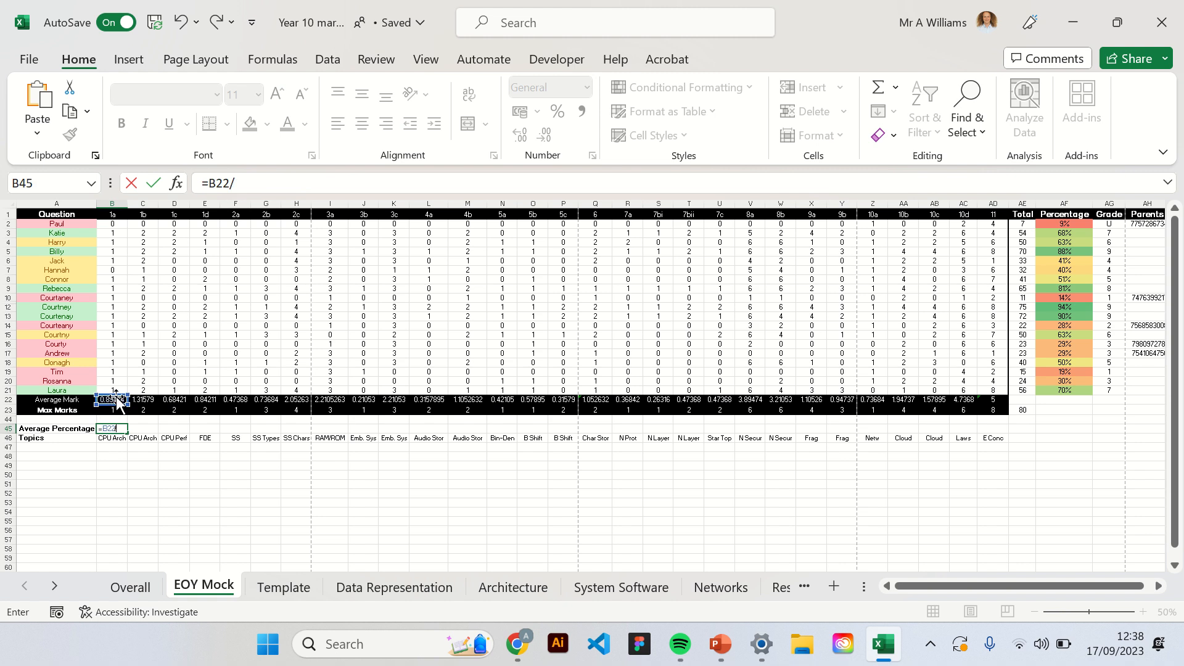
pyautogui.click(118, 410)
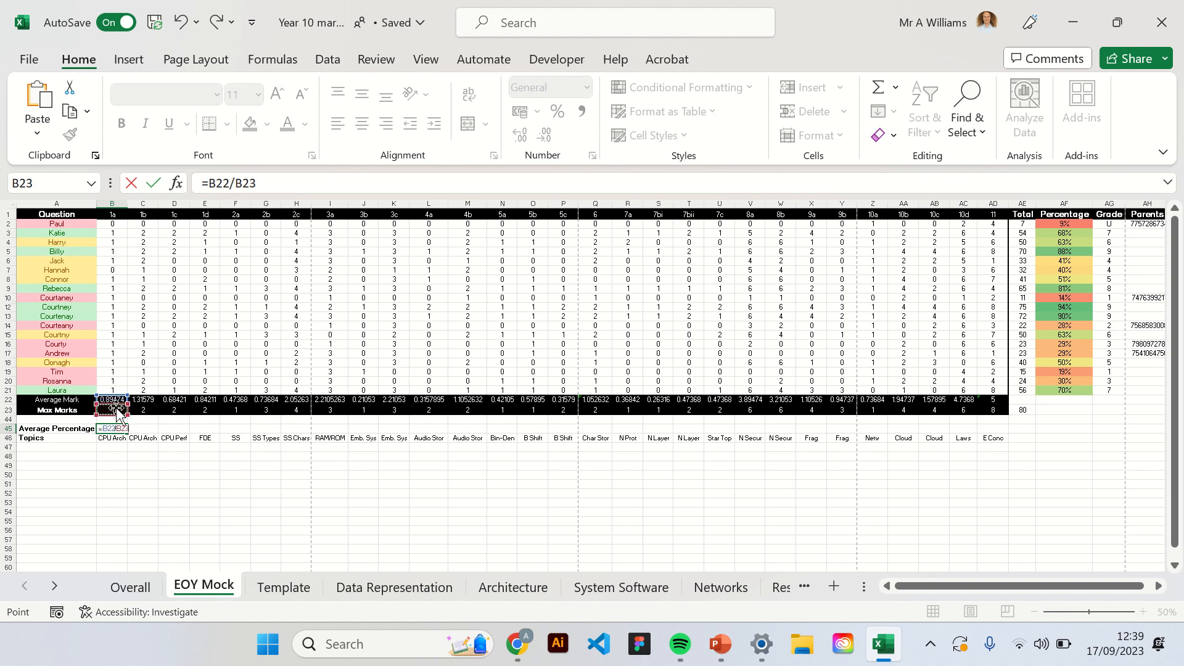
pyautogui.press('Return')
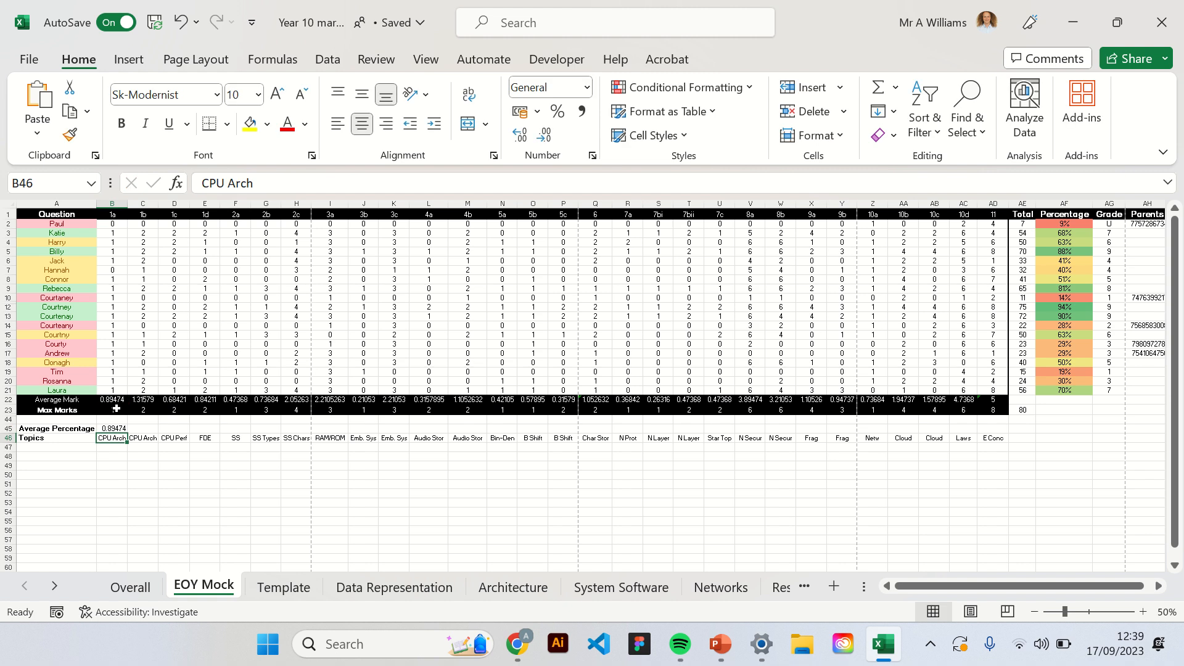
pyautogui.click(118, 427)
pyautogui.moveTo(128, 434); pyautogui.dragTo(994, 441)
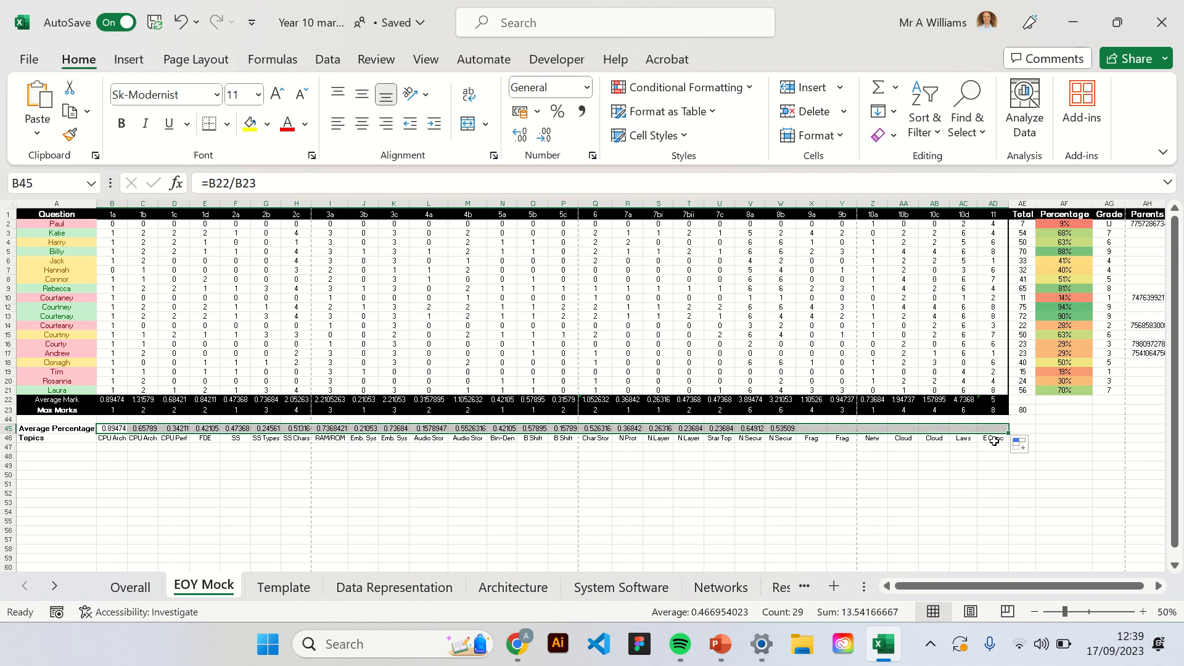
# Format the average percentages in B45:AD45 as Percentage and apply the green-yellow-red colour scale to them.
pyautogui.click(587, 91)
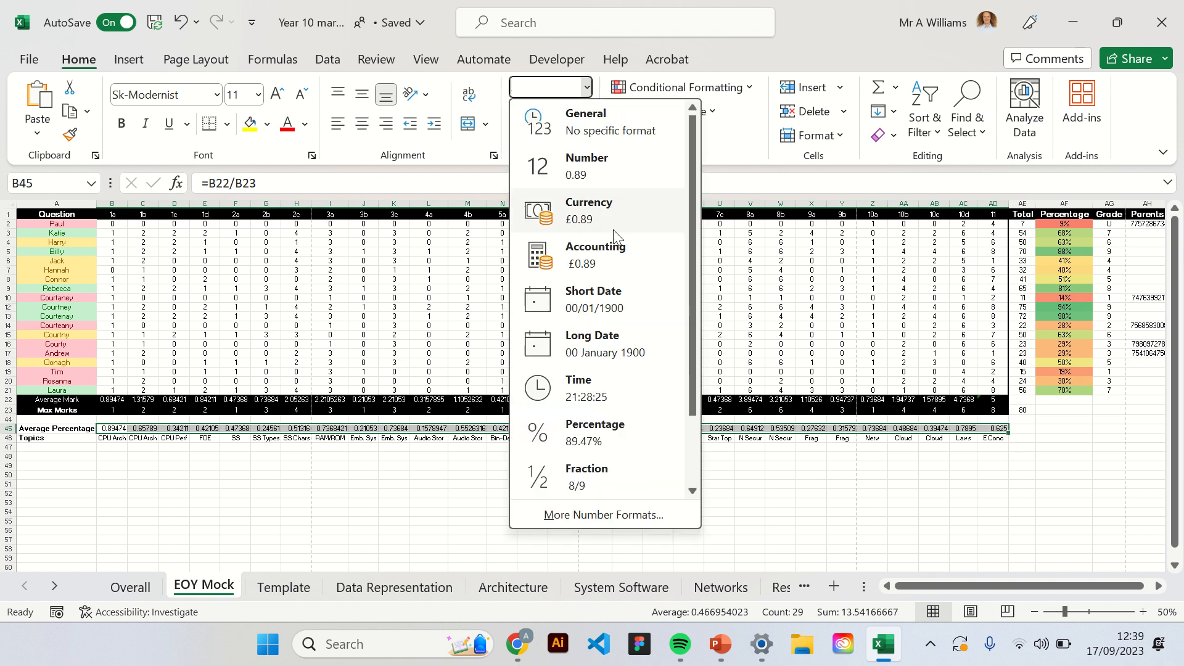
pyautogui.click(594, 423)
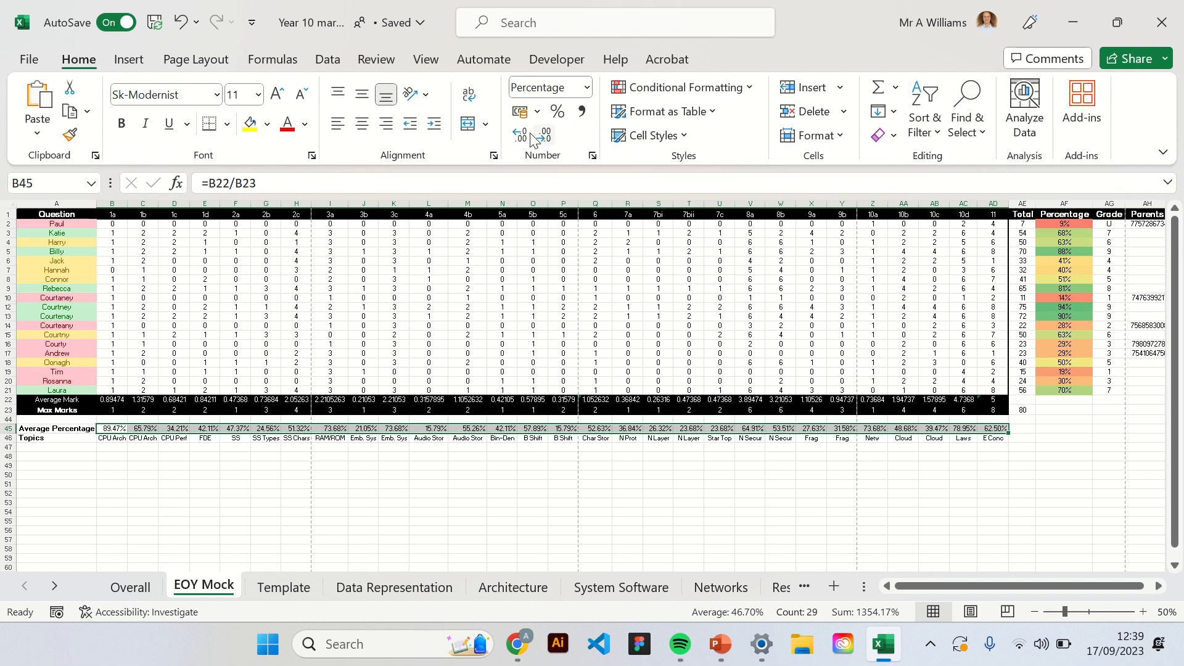
pyautogui.click(748, 87)
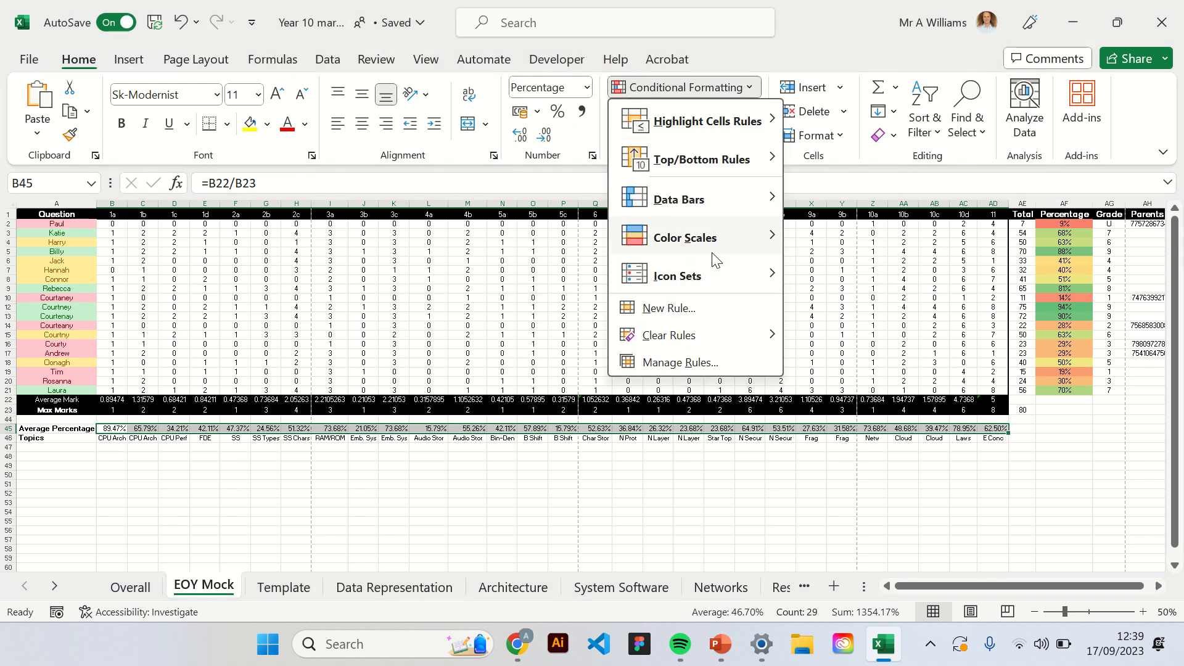
pyautogui.moveTo(722, 244)
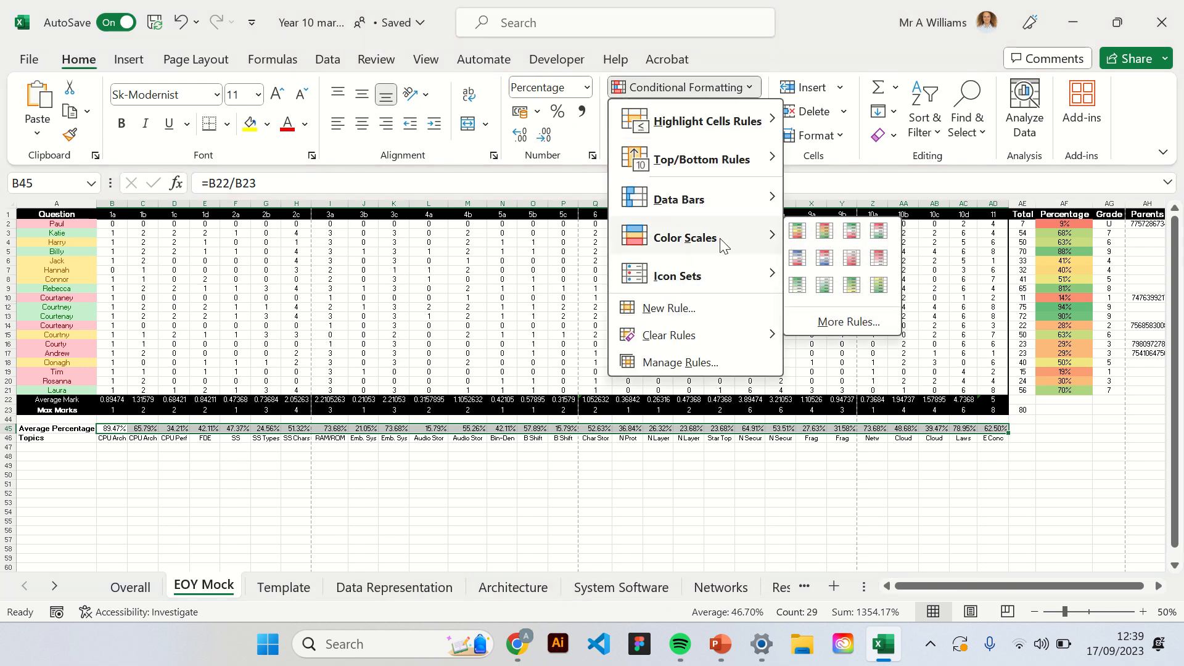
pyautogui.click(796, 238)
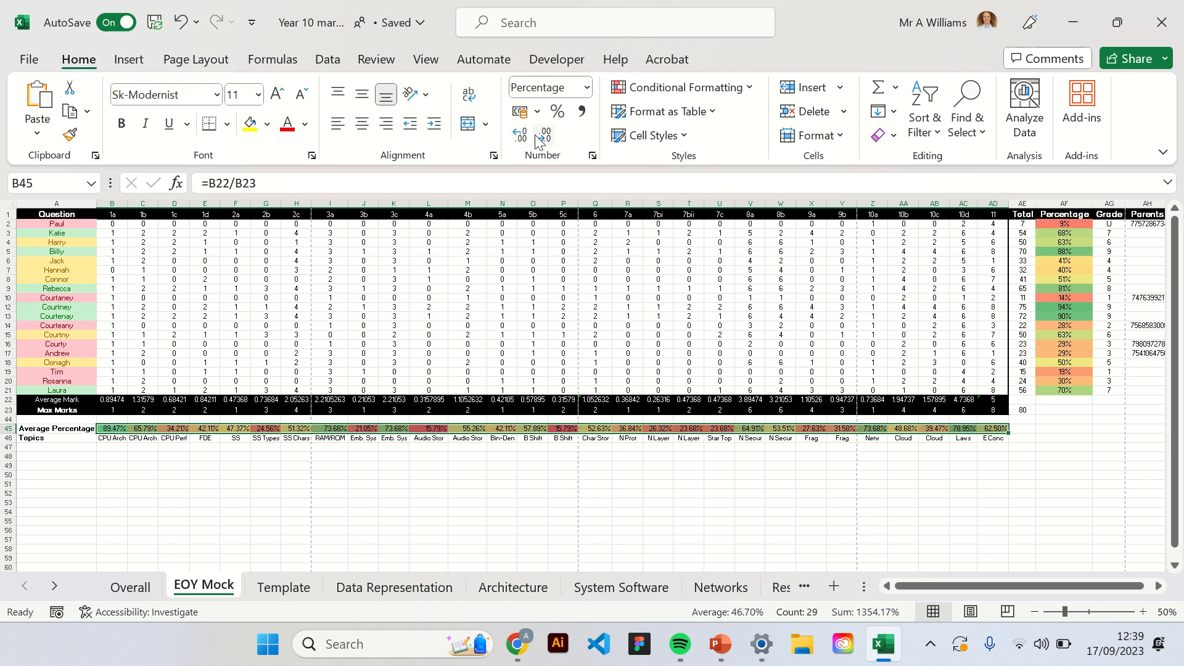
# Reduce the average percentages in B45:AD45 to zero decimal places.
pyautogui.click(551, 135)
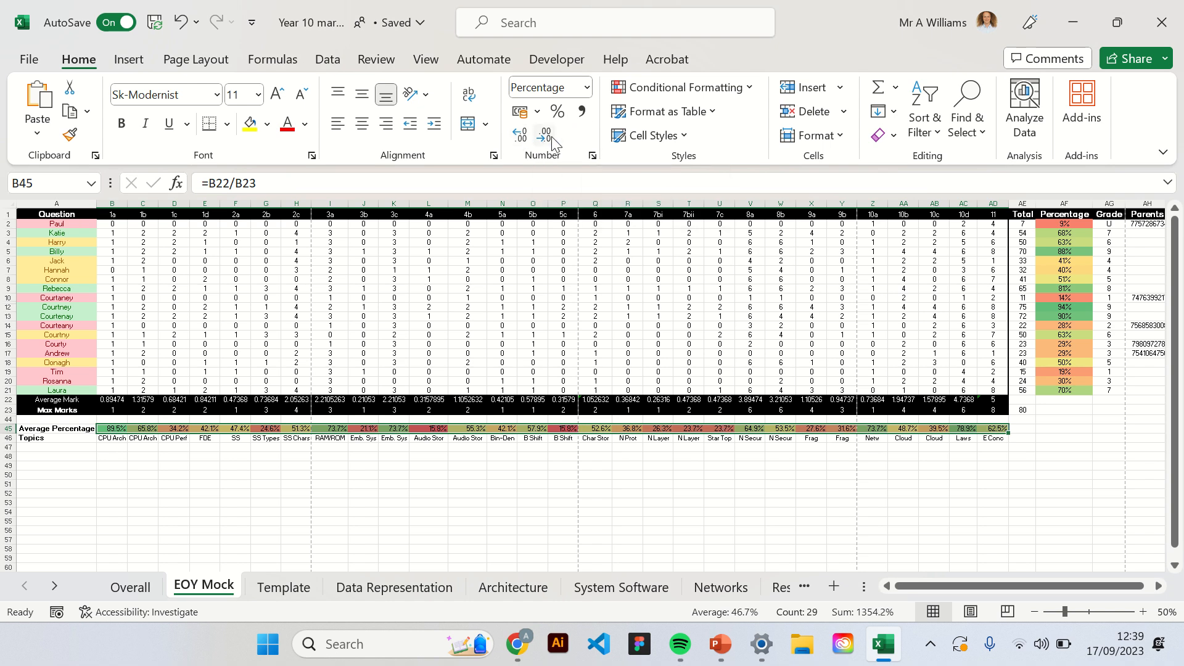
pyautogui.click(552, 135)
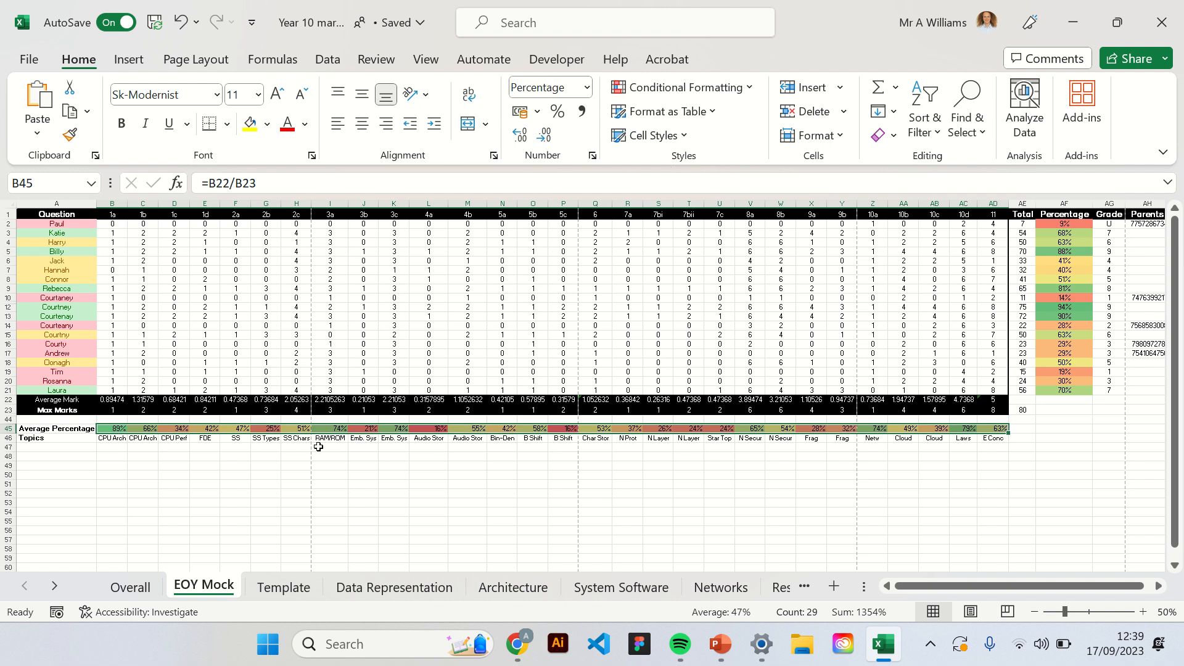
# Examine the colour-coded average percentages for SS Types, Emb. Sys, B Shift and Audio Stor, and for questions 7bi to 7c.
pyautogui.click(283, 436)
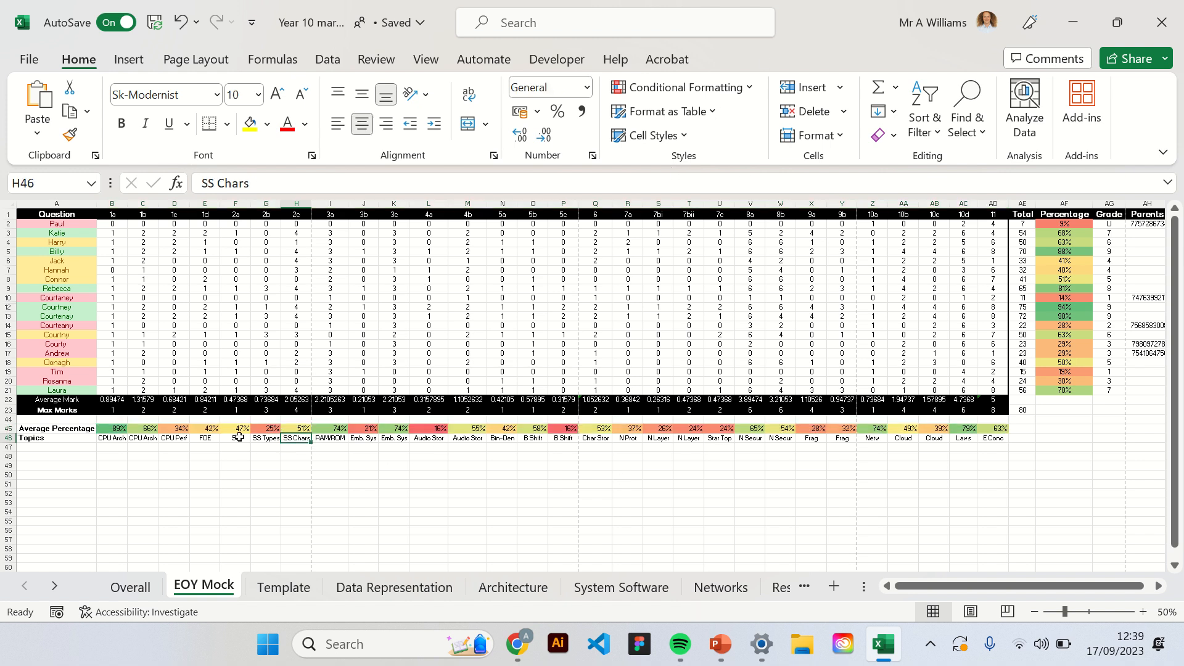
pyautogui.click(272, 428)
pyautogui.click(359, 430)
pyautogui.click(562, 428)
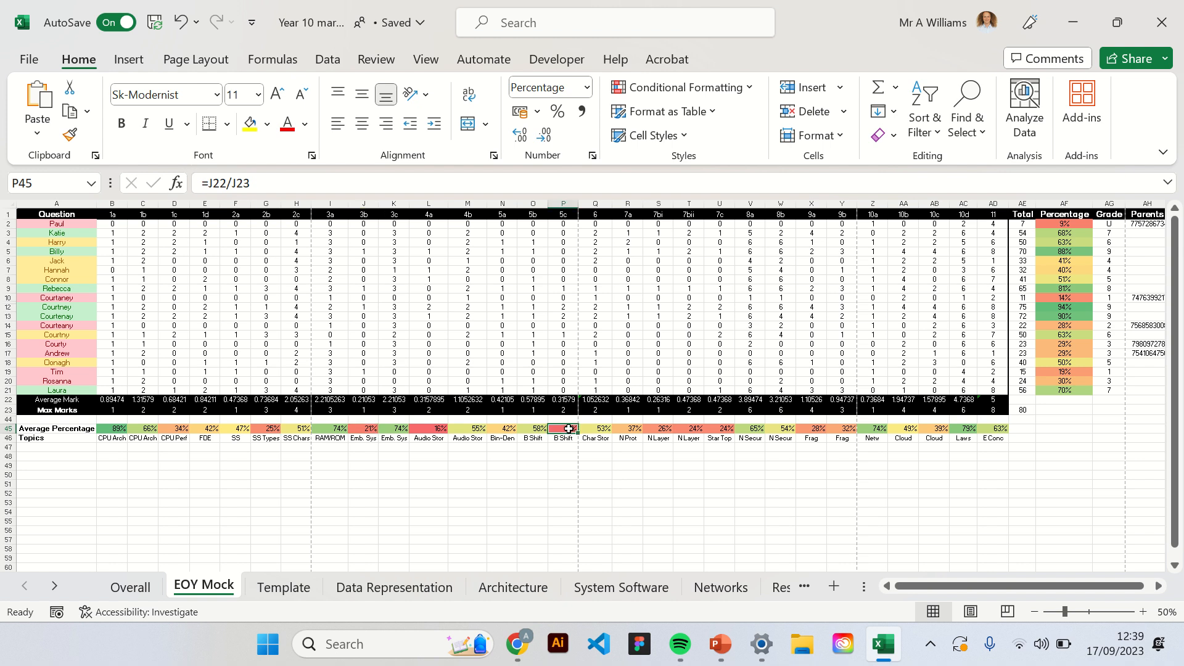
pyautogui.click(420, 430)
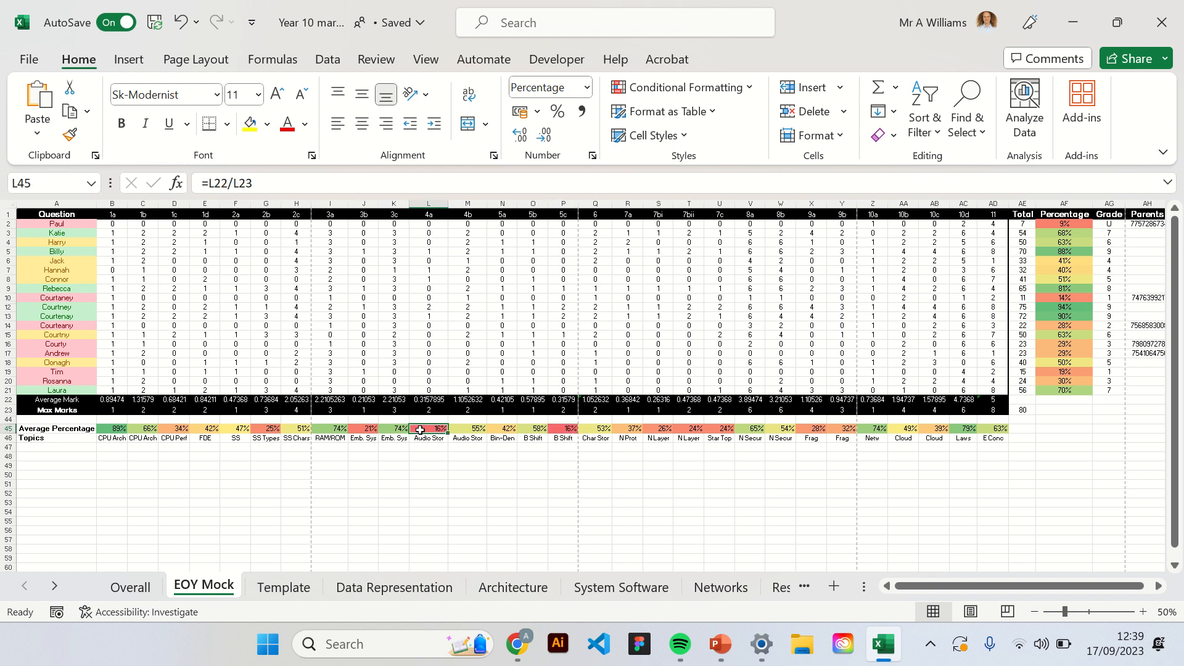
pyautogui.moveTo(661, 431); pyautogui.dragTo(728, 429)
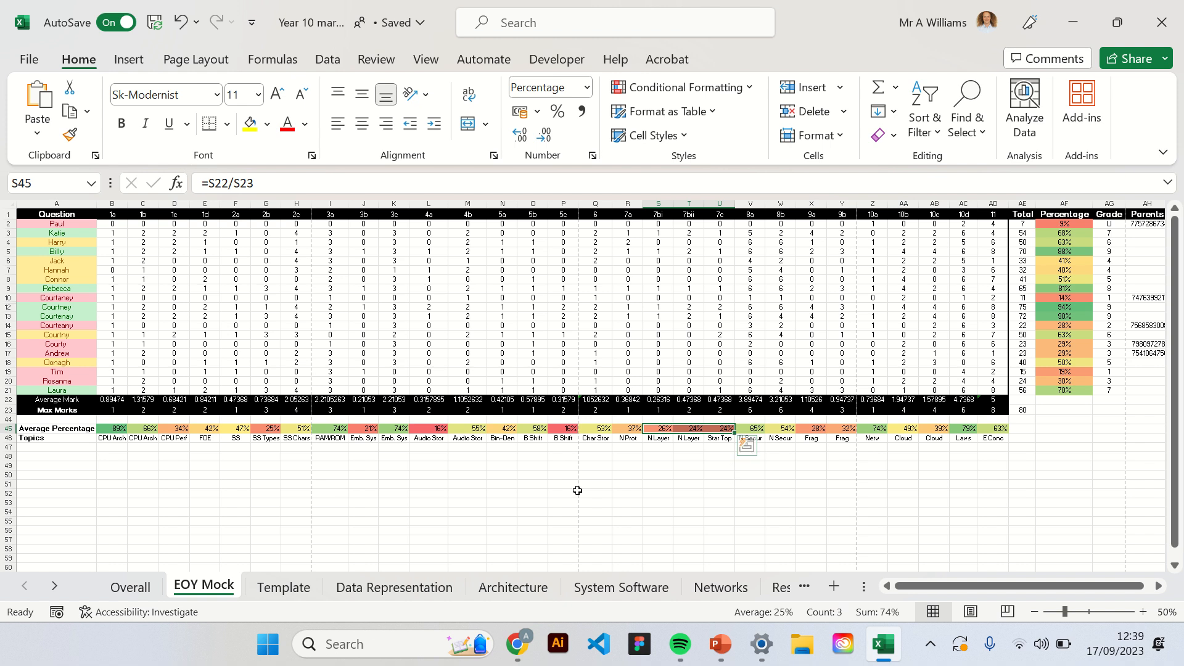
pyautogui.moveTo(539, 3)
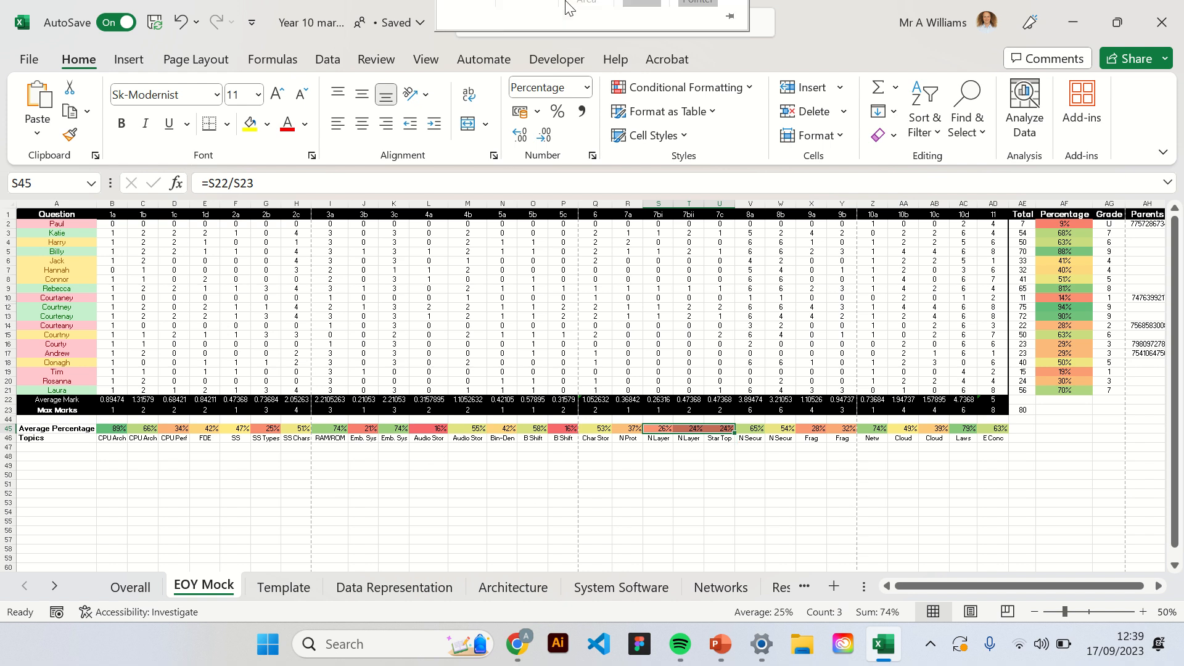